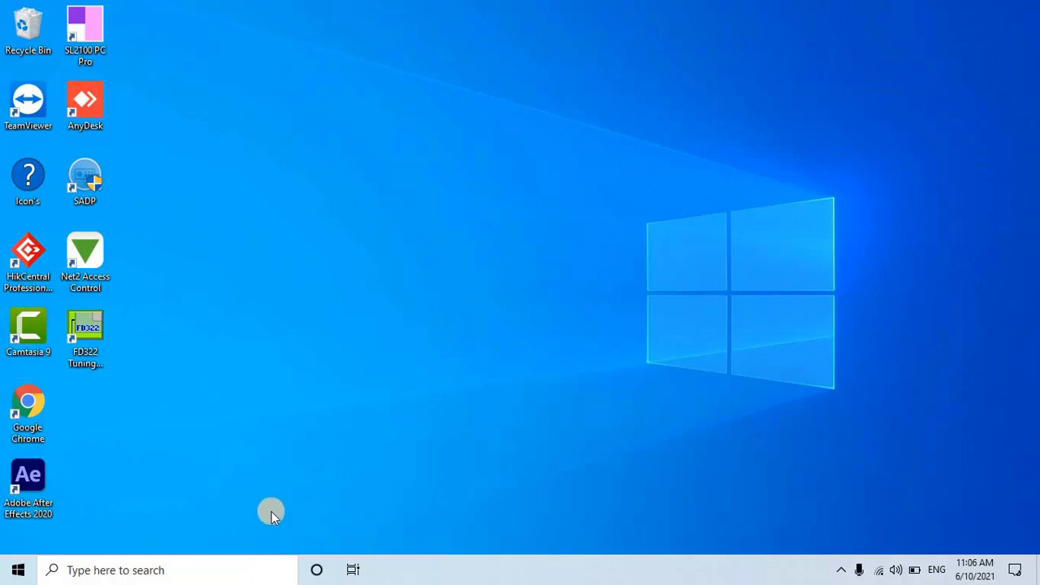
- Open This PC from the Windows search
click(195, 568)
text(t)
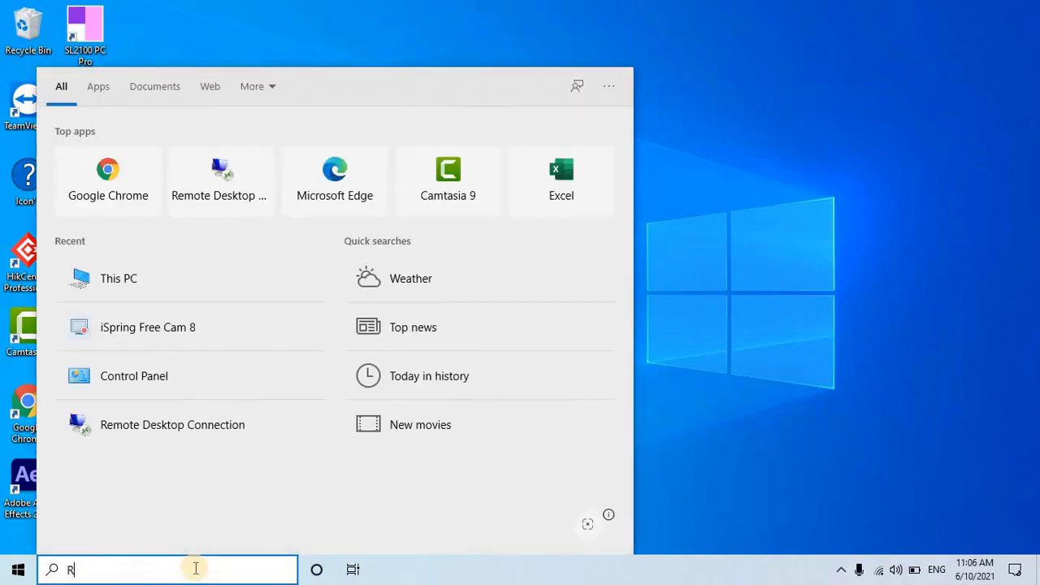
key(BackSpace)
text(THIS)
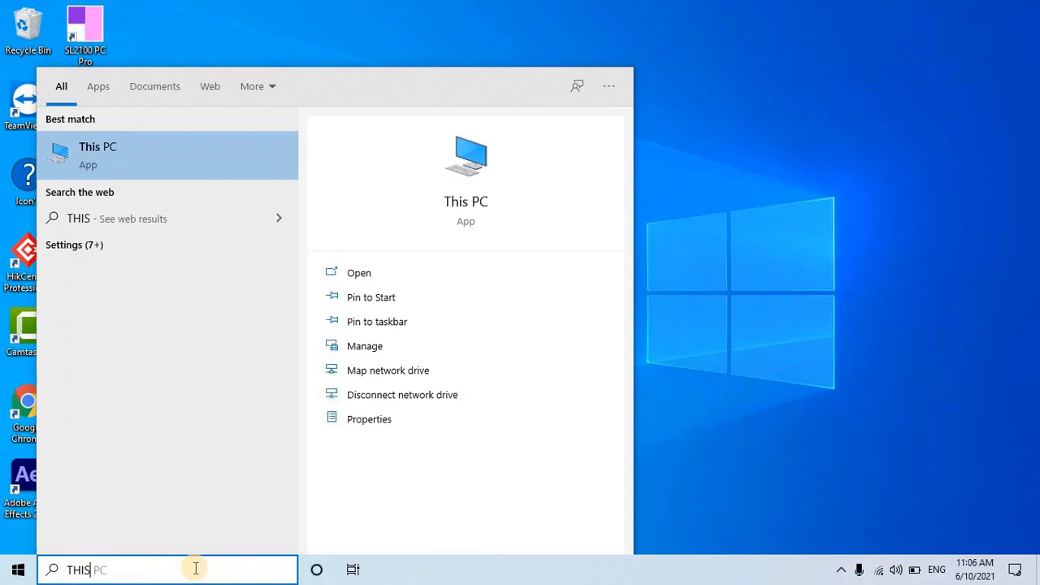
key(Return)
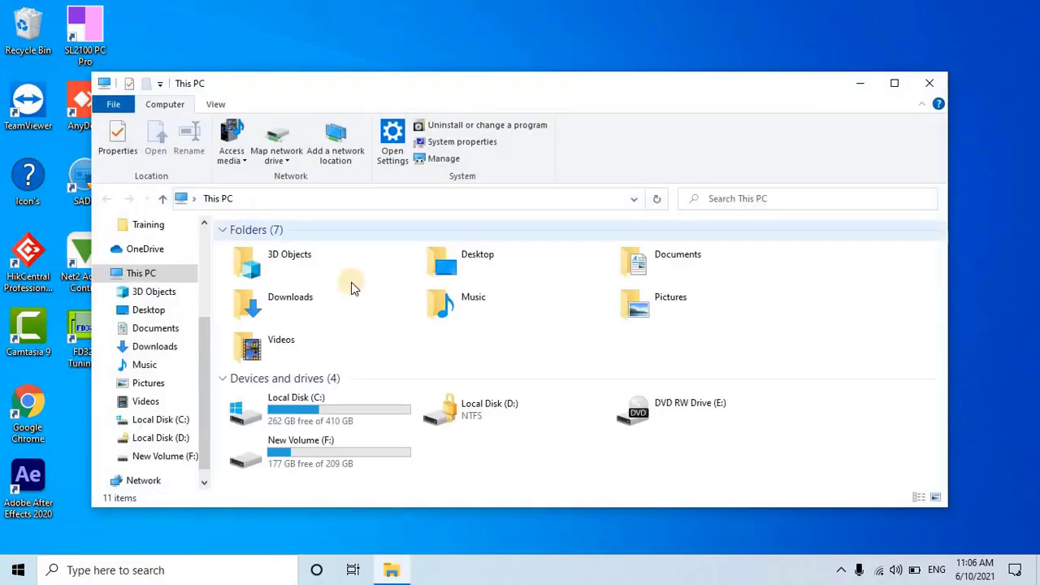
- Go to F:\Documents\Fiber sensys\Softwatre\tools and select the Lantronix DeviceInstaller installer
click(439, 198)
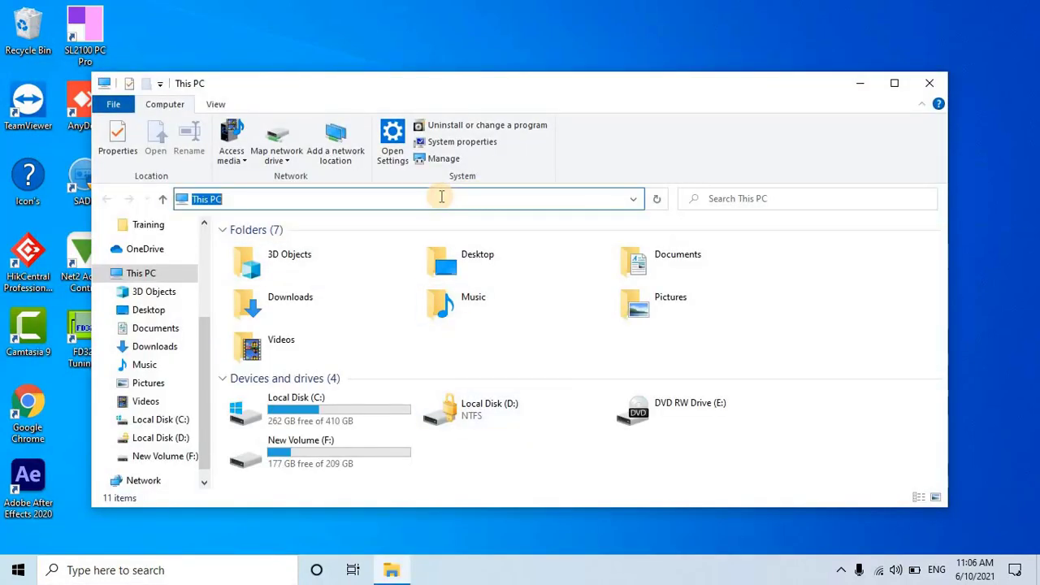
text(F:\Documents\Fiber sensys\Softwatre\tools)
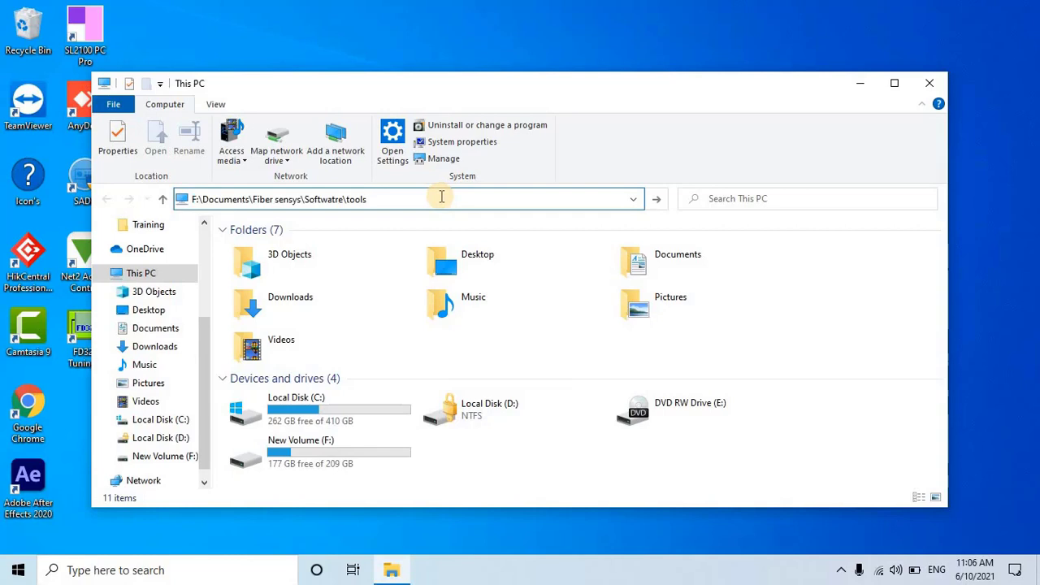
key(Return)
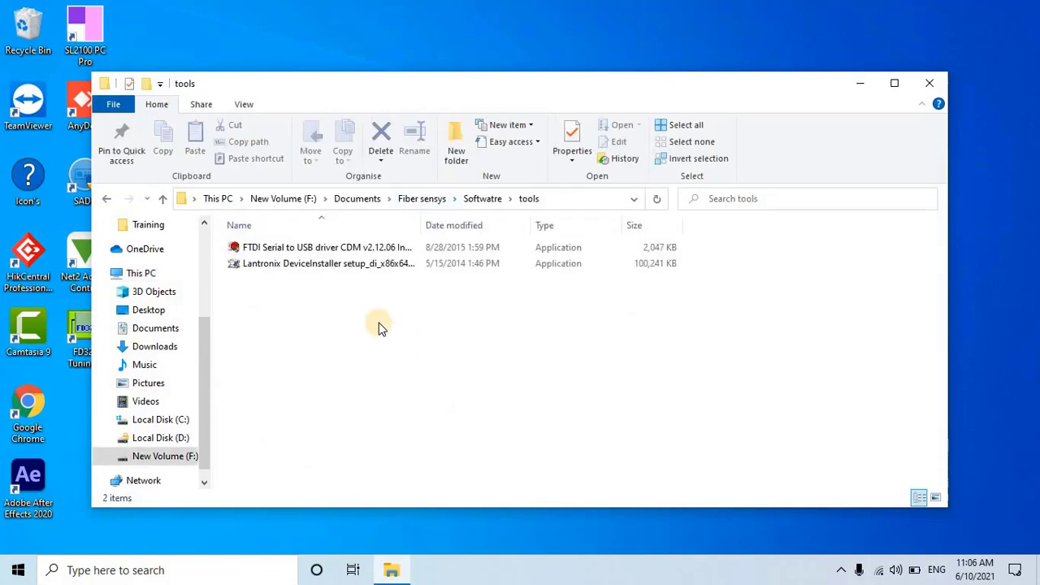
click(373, 272)
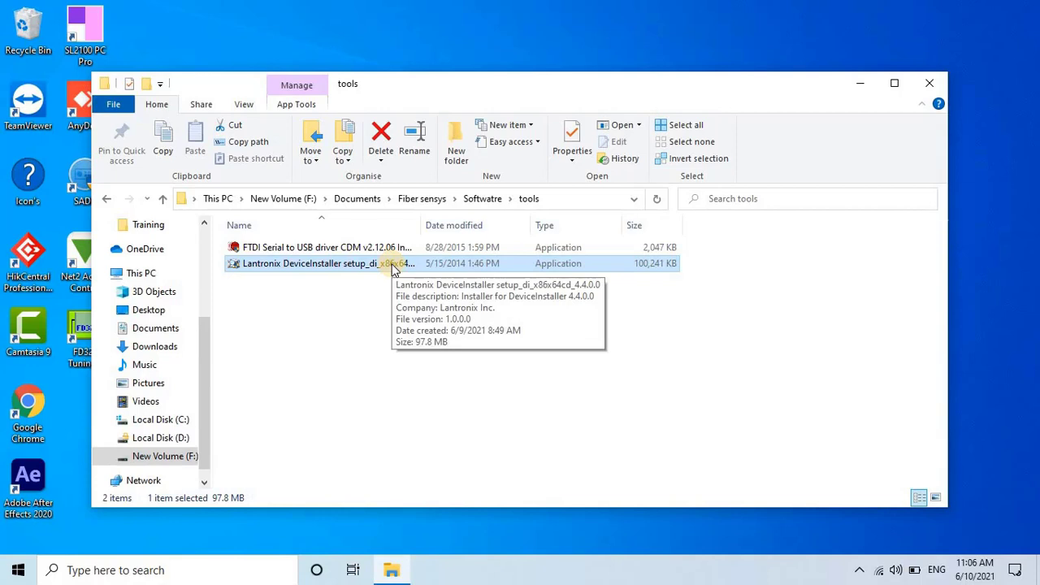
- Install Lantronix DeviceInstaller 4.4.0.0 (x64) in English into the default Program Files folder
double_click(392, 267)
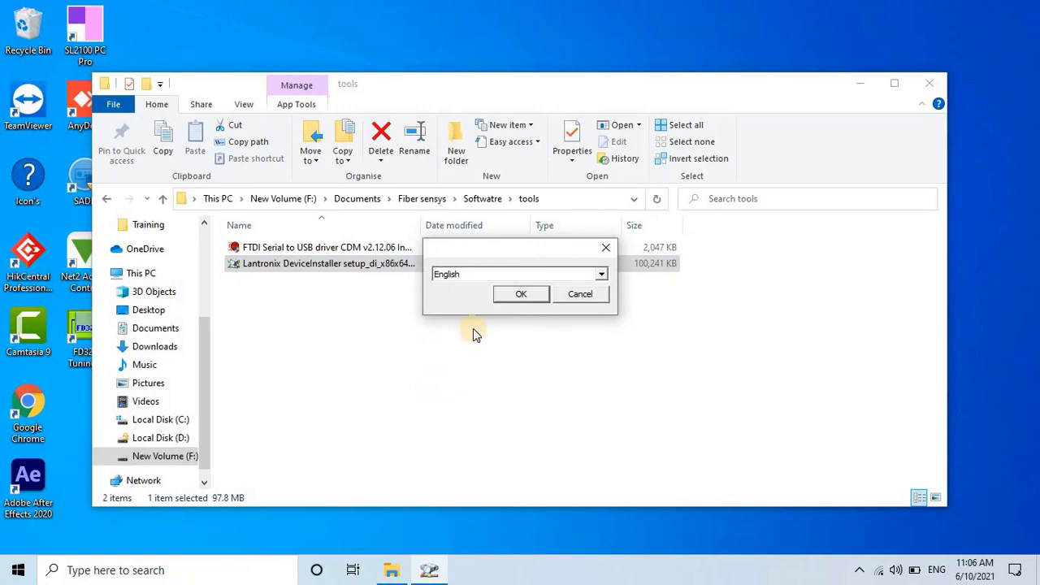
click(529, 301)
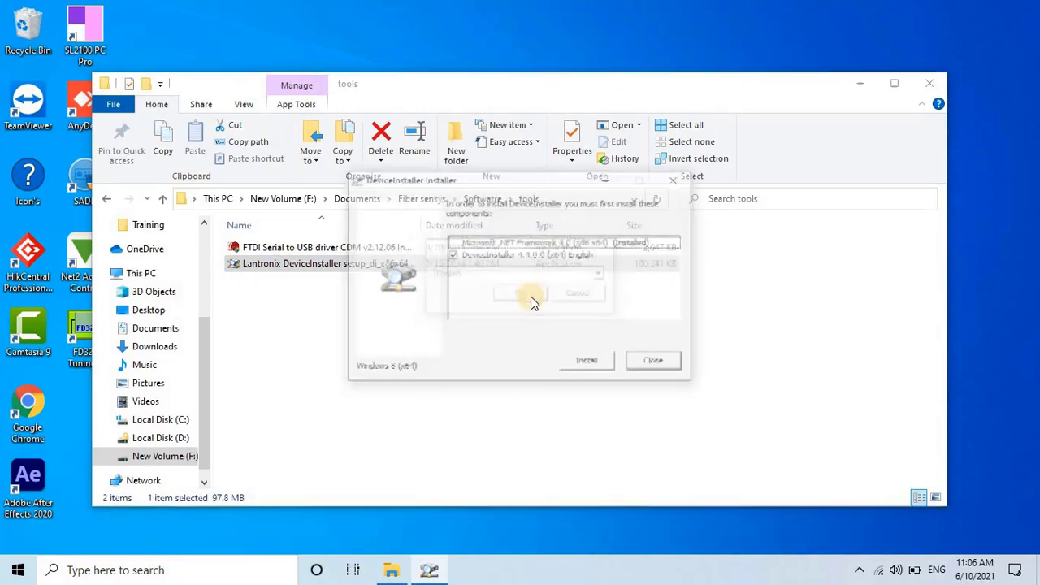
click(588, 366)
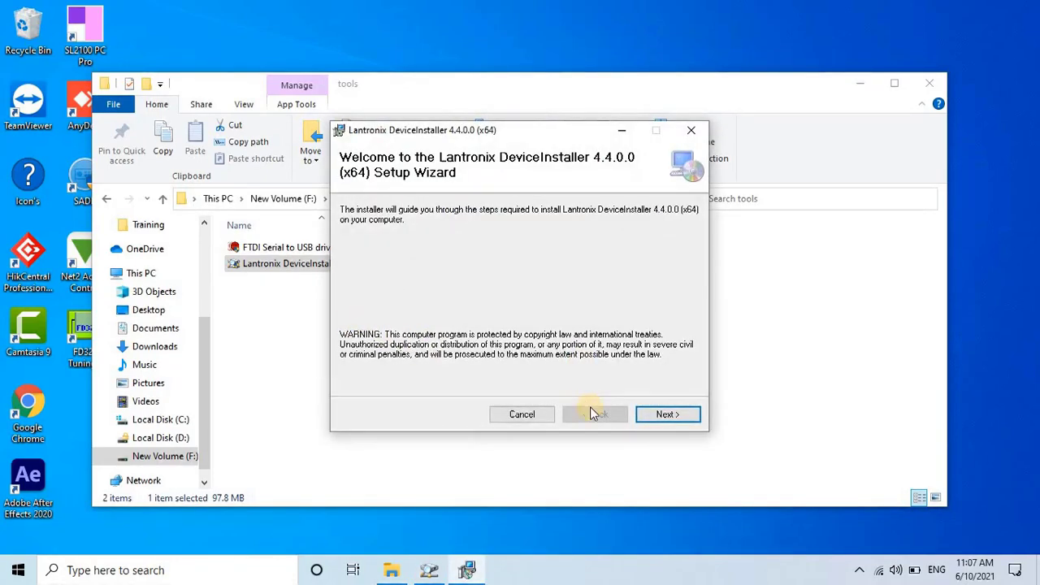
click(667, 415)
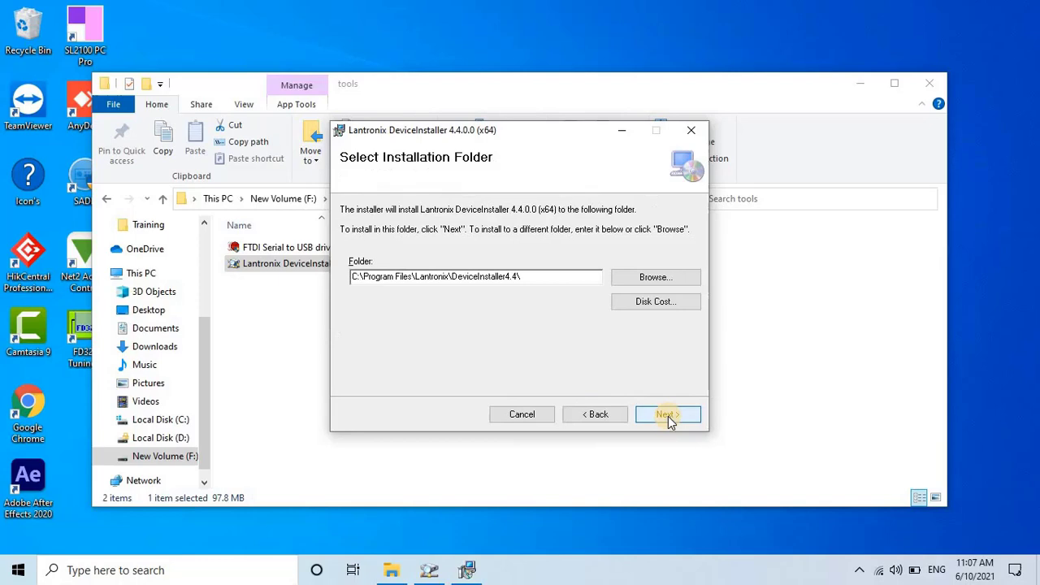
click(666, 415)
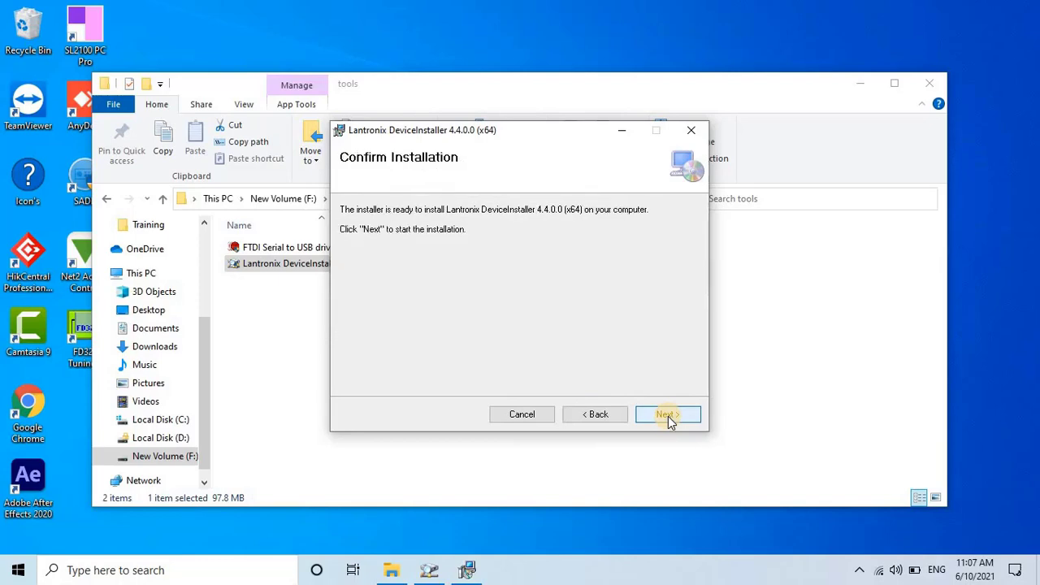
click(666, 415)
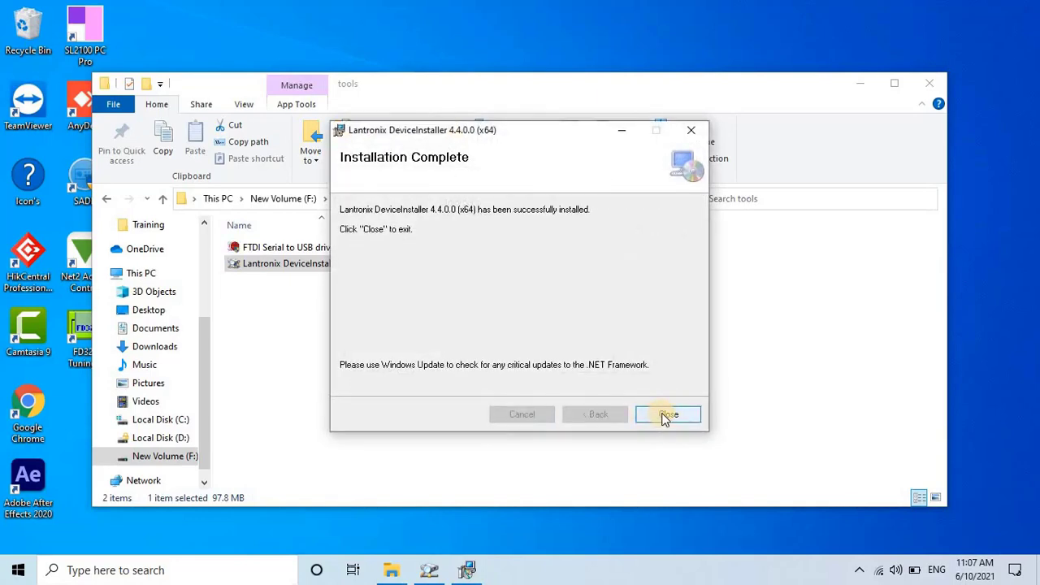
click(667, 415)
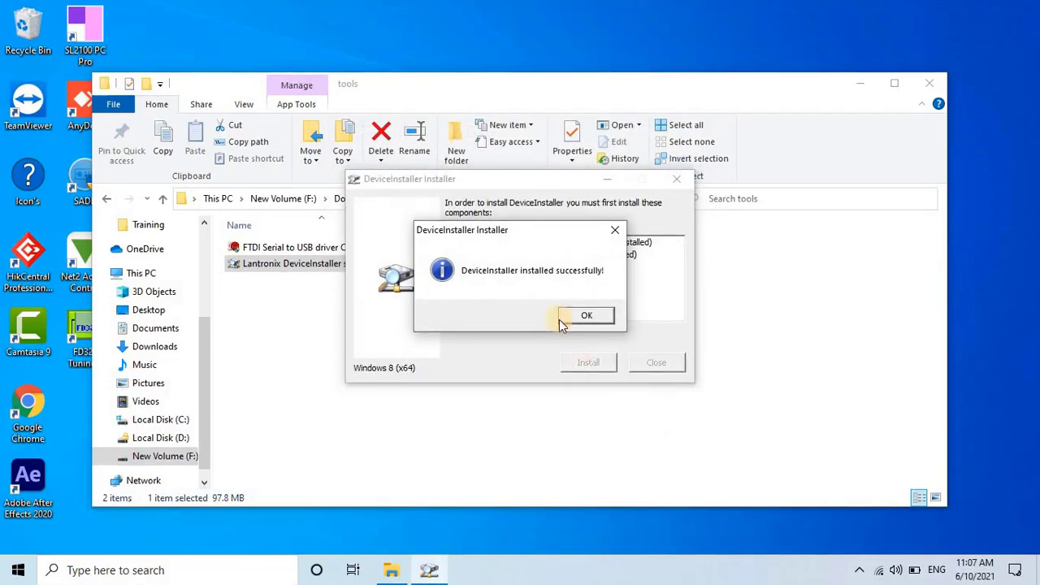
- Dismiss the success message and launch DeviceInstaller from Start's Recently added list
click(585, 316)
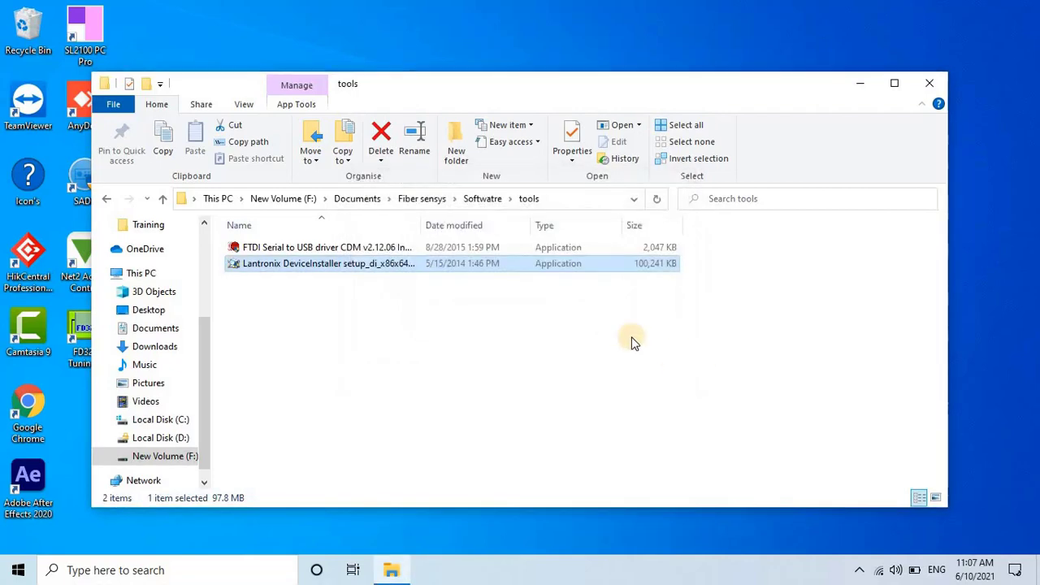
key(Up)
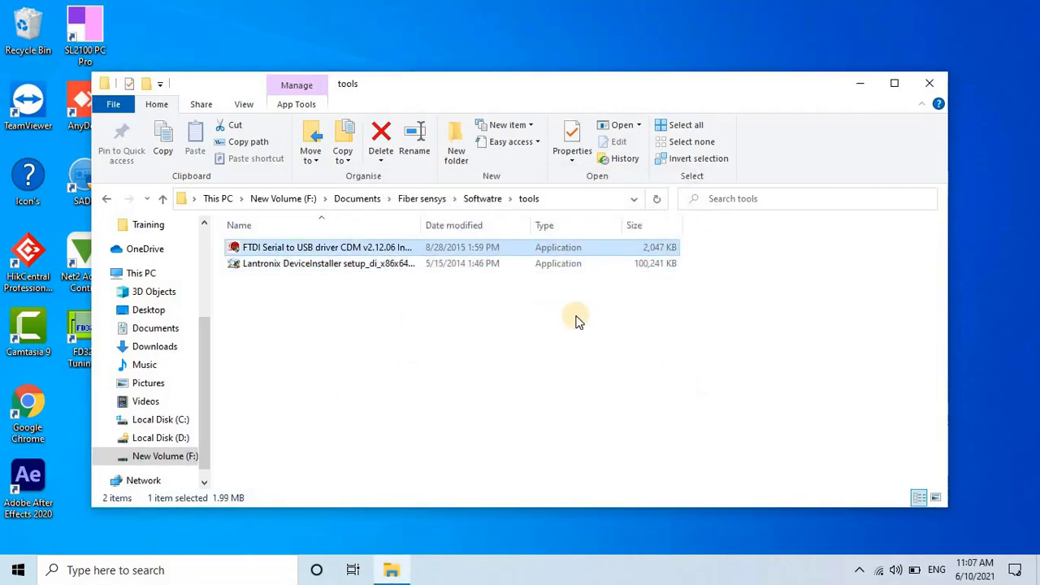
click(851, 83)
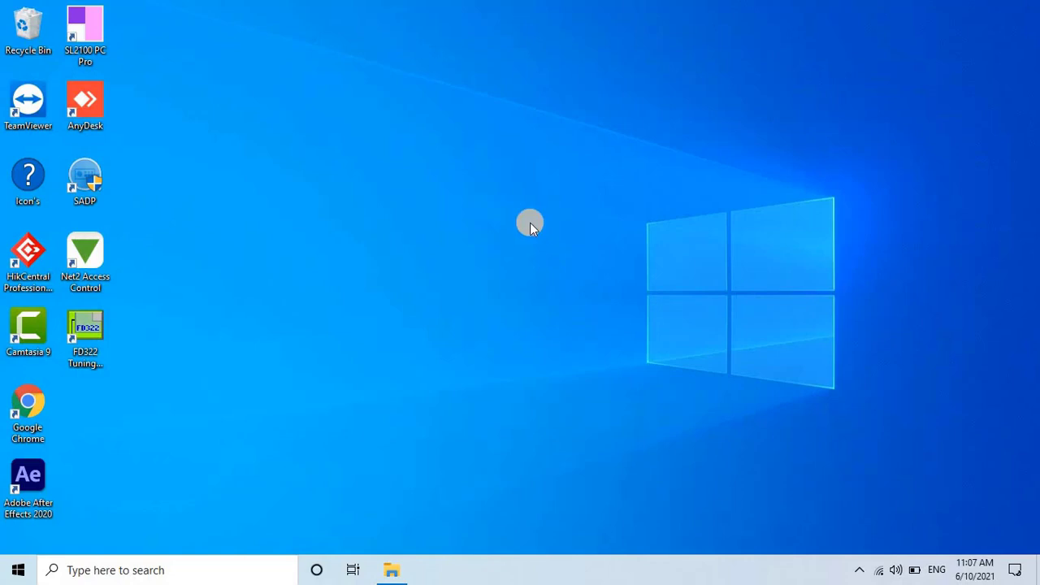
click(7, 576)
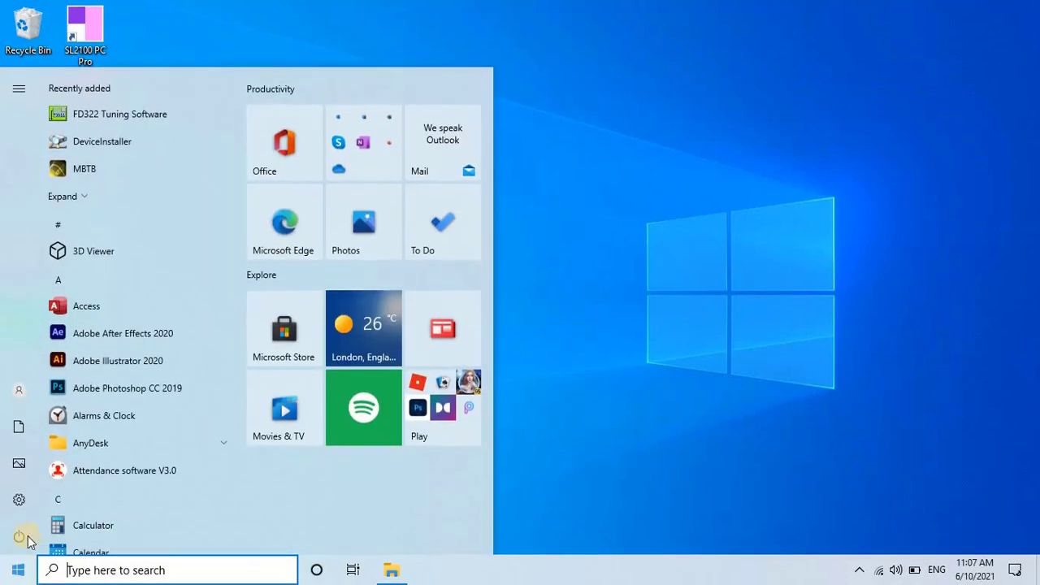
click(157, 143)
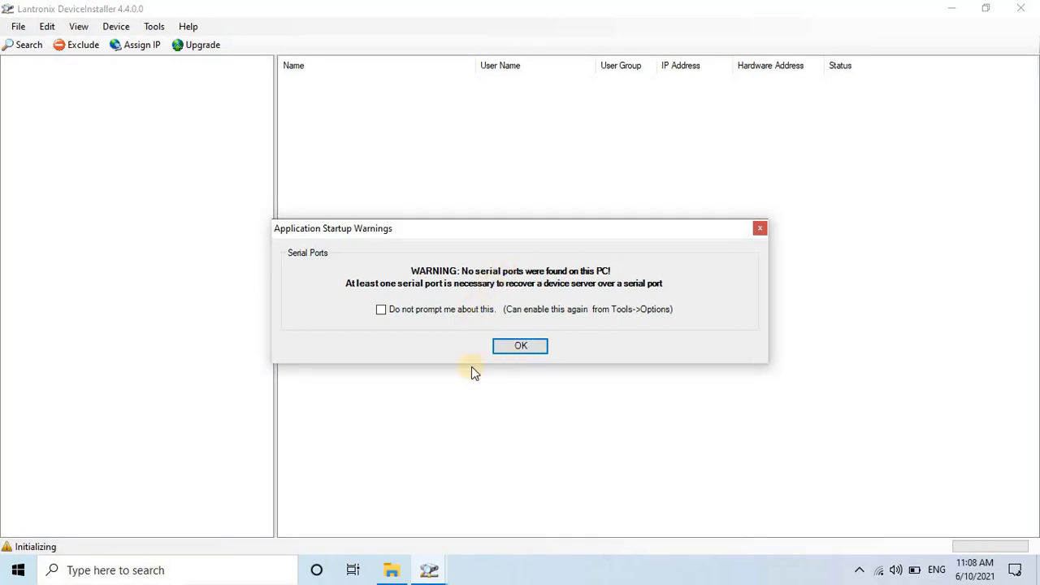
- Search the Ethernet (192.168.17.254) adapter's network, finding xPort-05 at 169.254.3.229
click(510, 347)
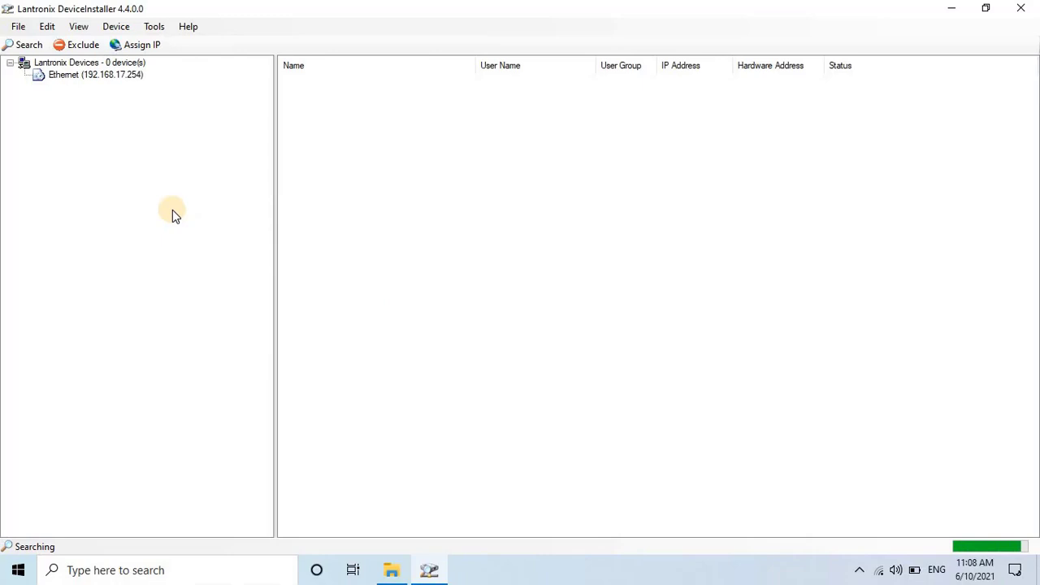
click(102, 78)
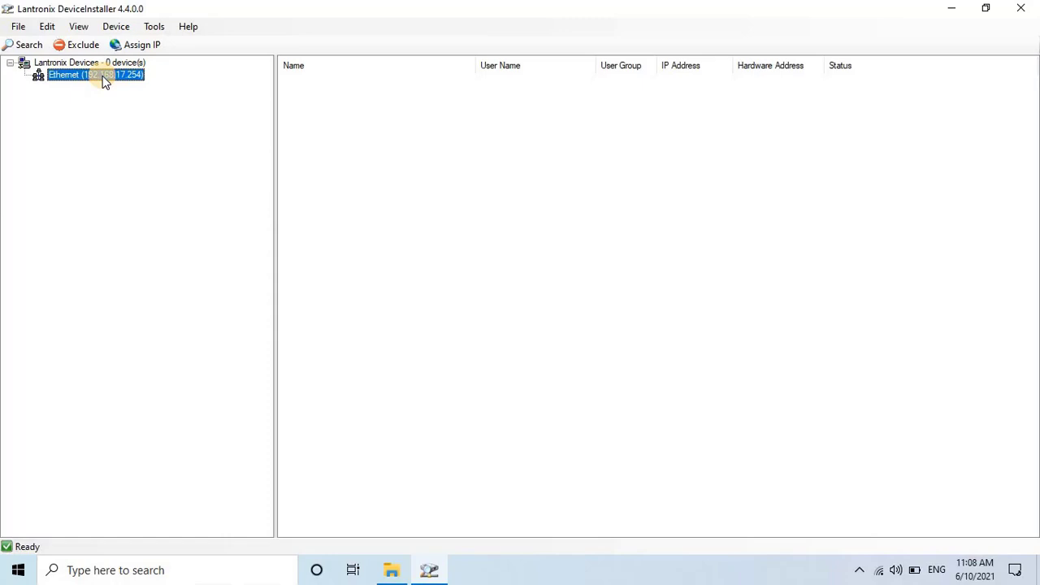
click(22, 49)
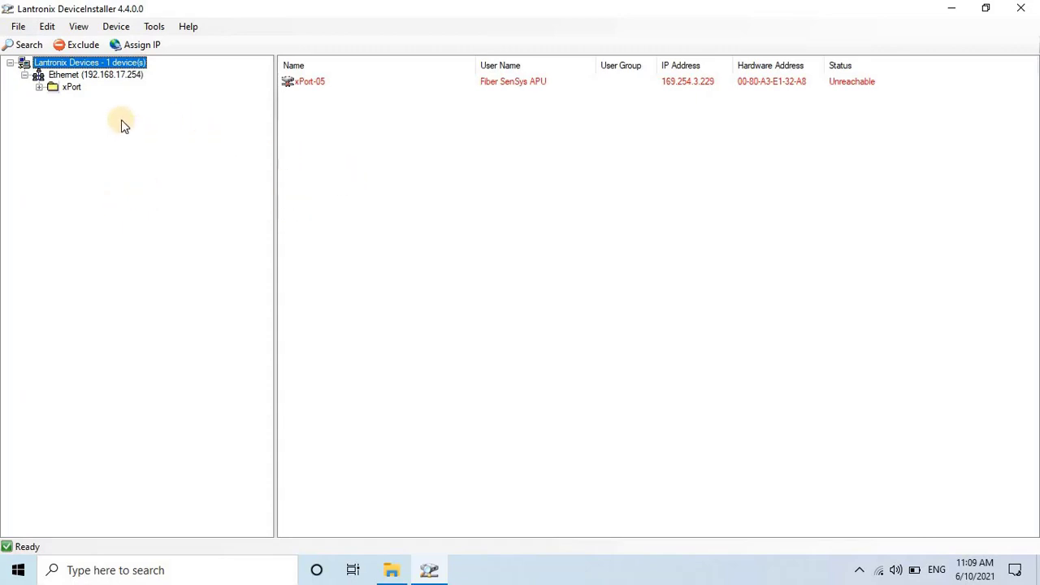
- Expand xPort-05 and show Device Details for the unit at 169.254.3.229
click(72, 87)
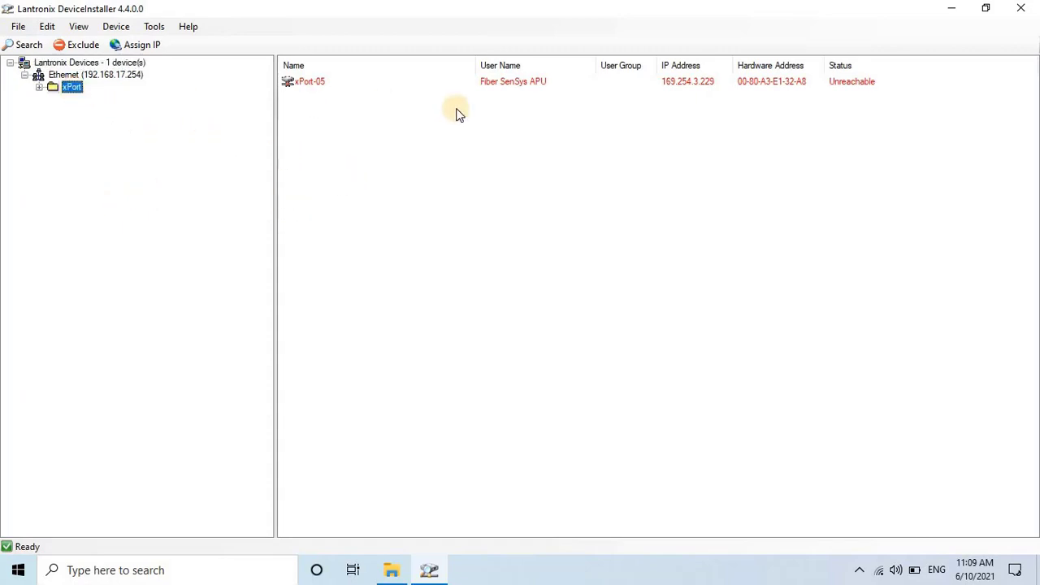
click(480, 86)
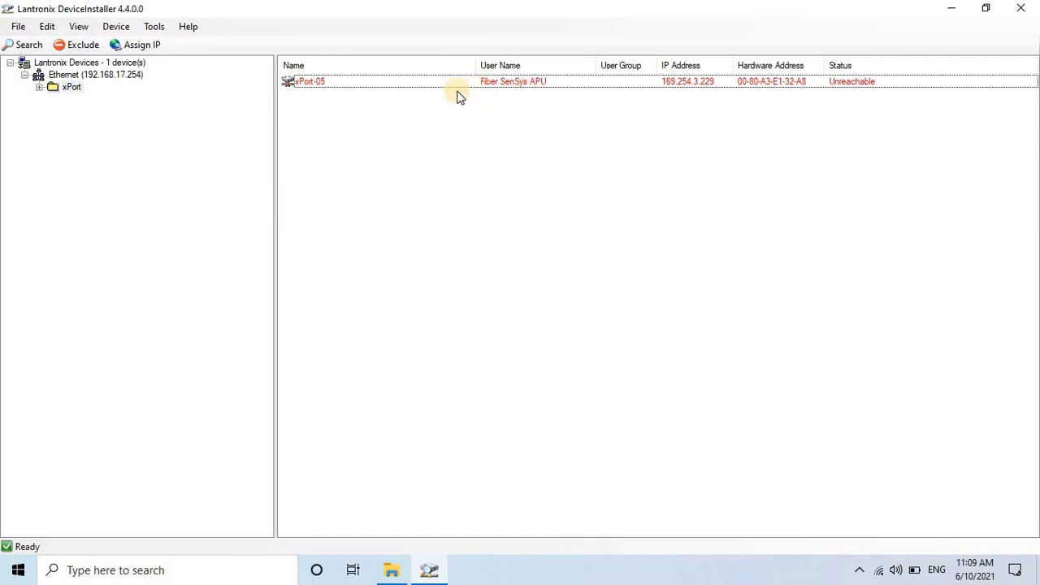
click(451, 81)
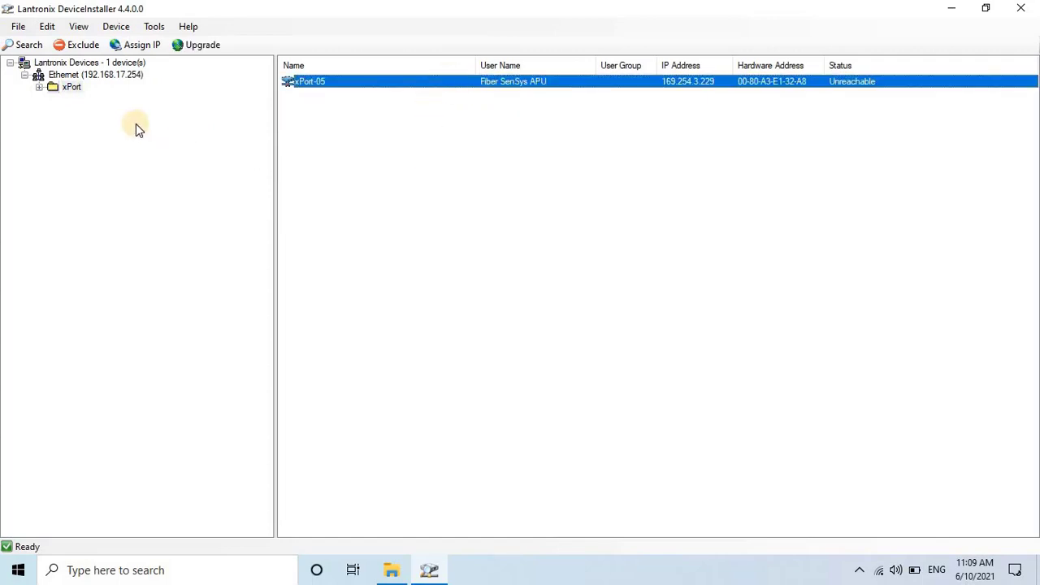
click(40, 90)
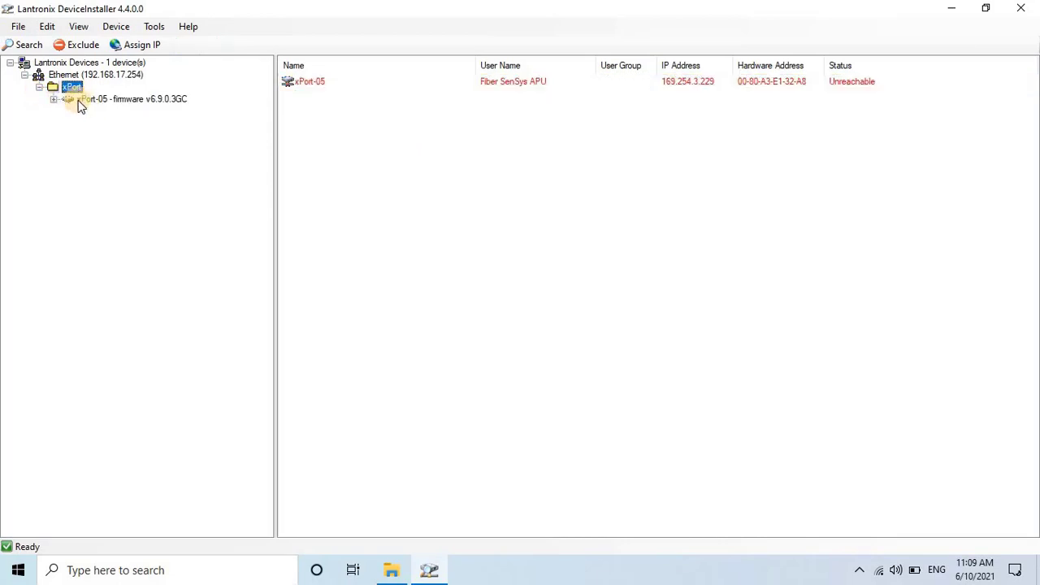
click(104, 100)
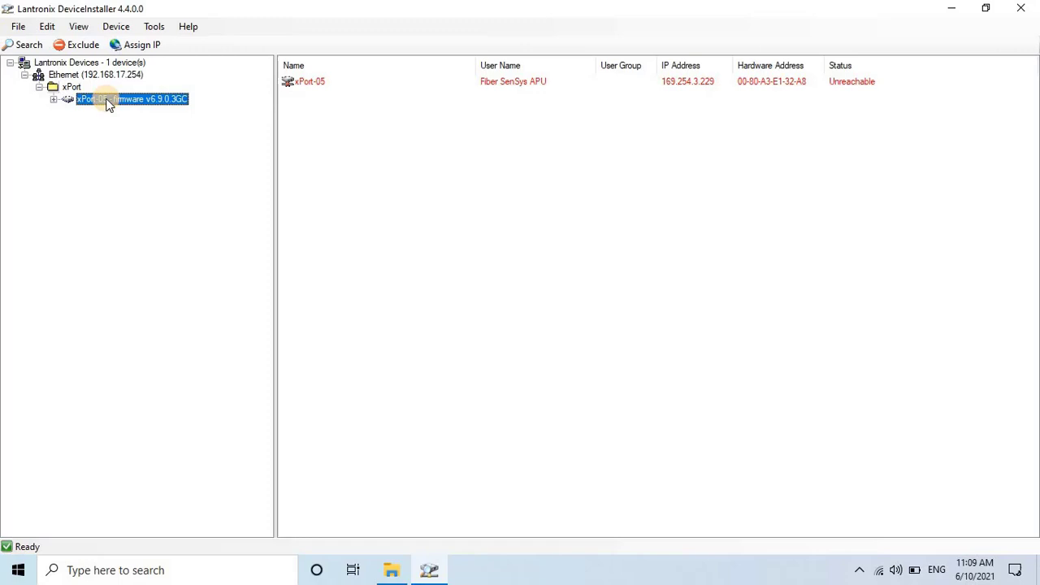
click(53, 99)
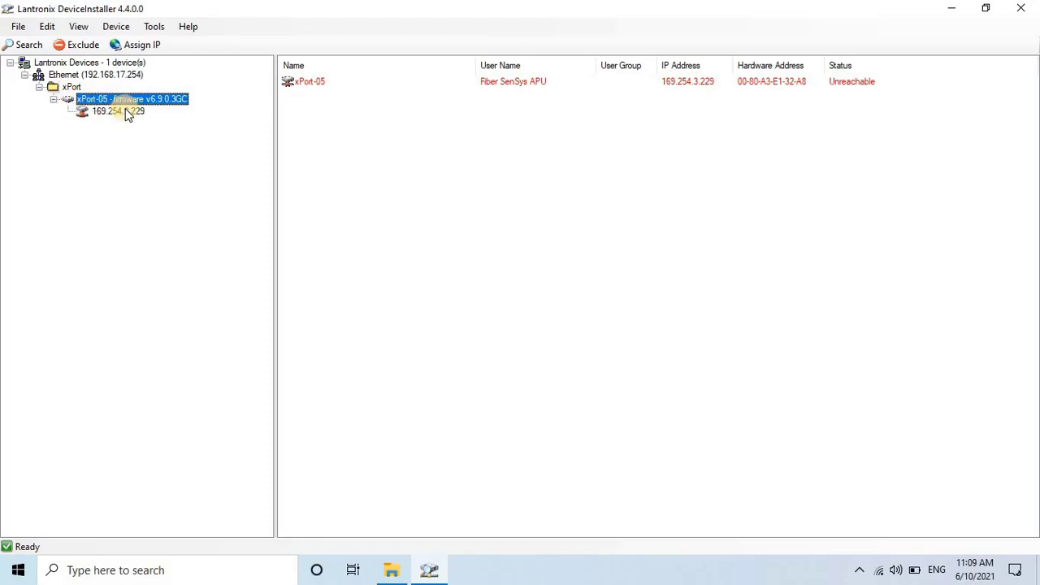
click(133, 111)
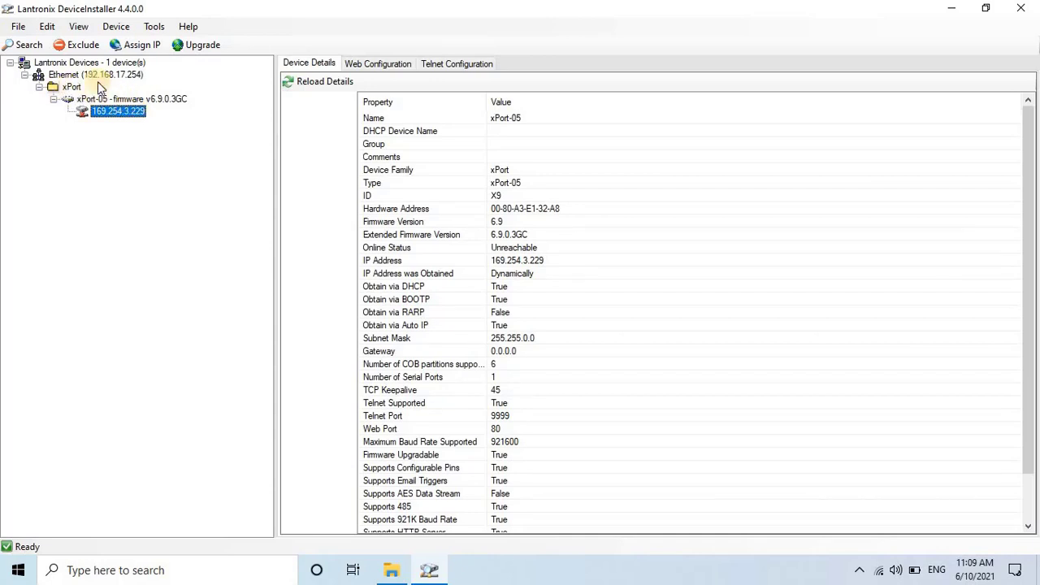
- Assign a specific IP: 192.168.17.146, mask 255.255.255.0, gateway 192.168.17.1
click(130, 46)
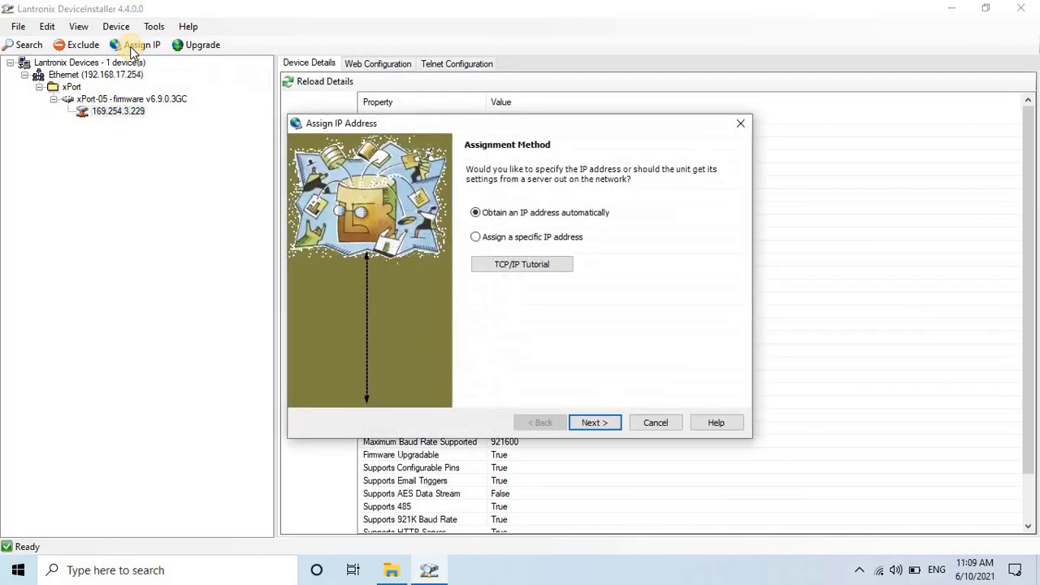
click(475, 237)
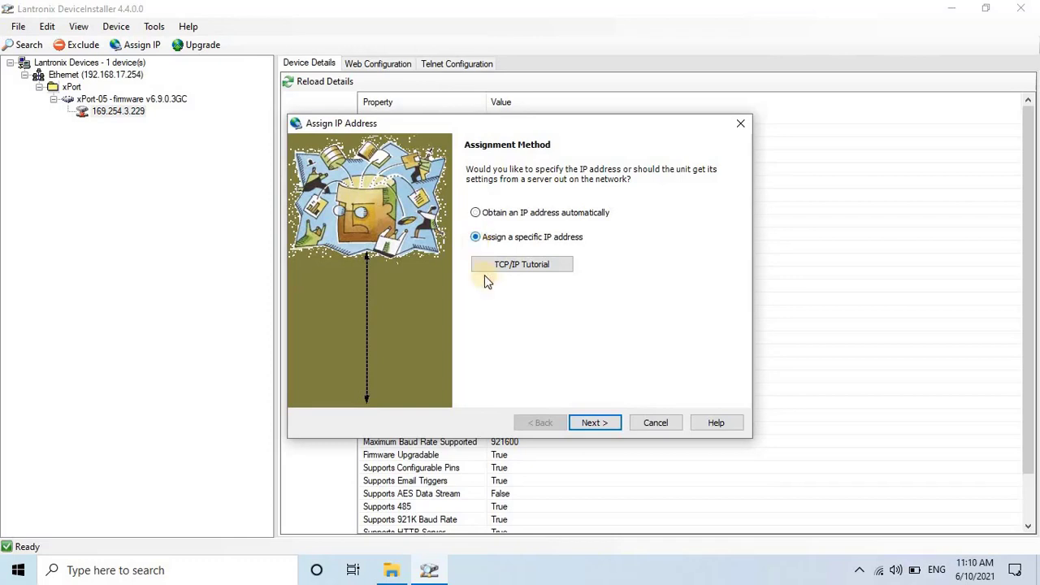
click(605, 426)
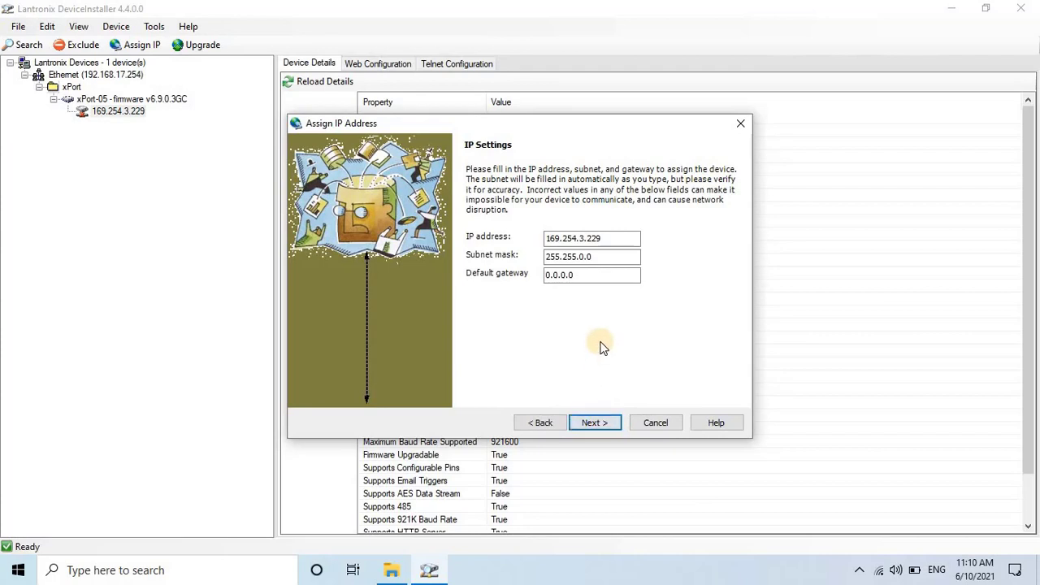
click(615, 239)
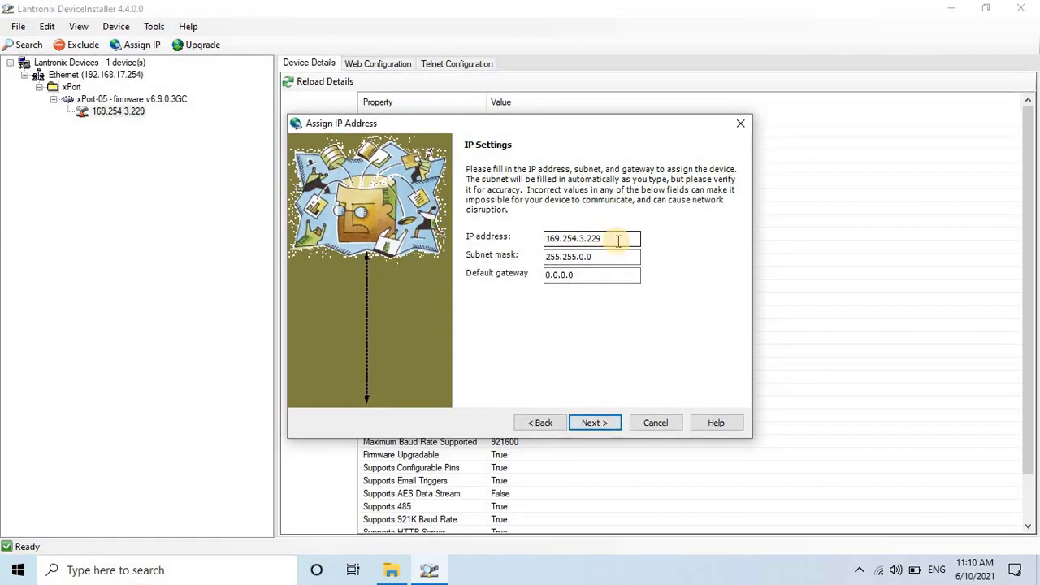
key(ctrl+a)
text(1)
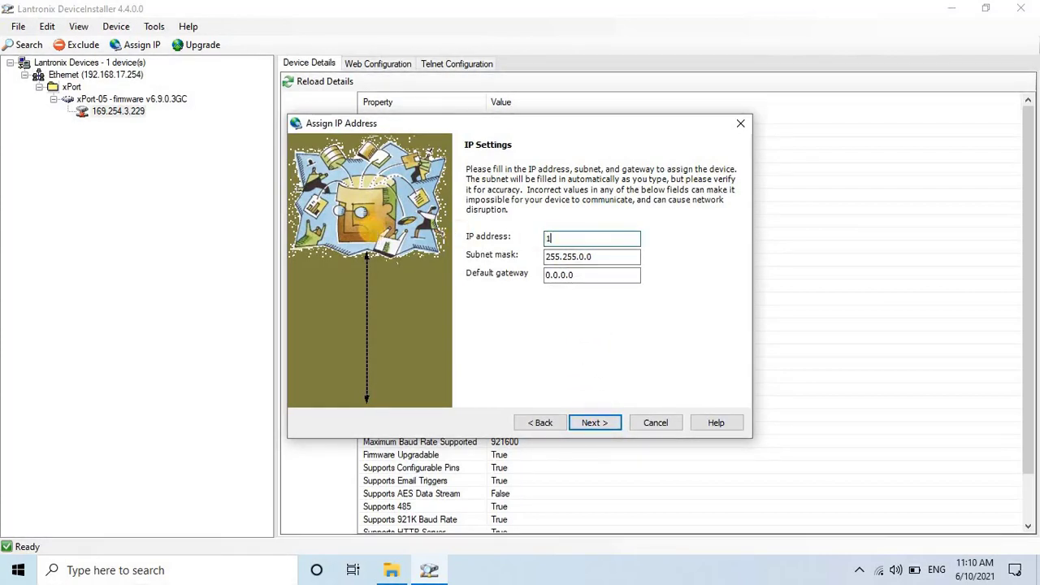
text(92.168.17.146)
key(Tab)
key(Tab)
text(192.168.17.1)
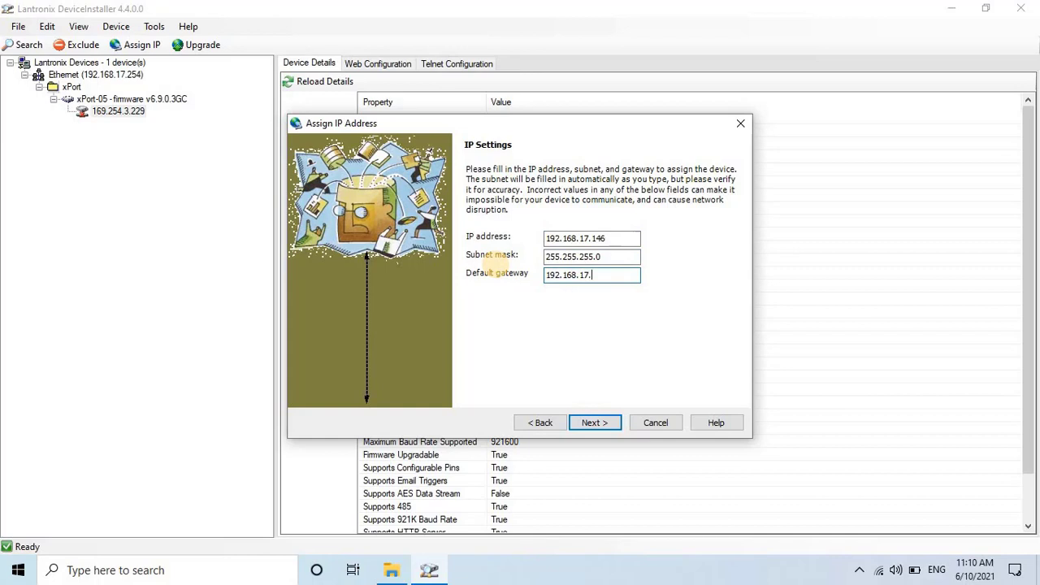
- Apply the new address to xPort-05 and finish the wizard
click(611, 425)
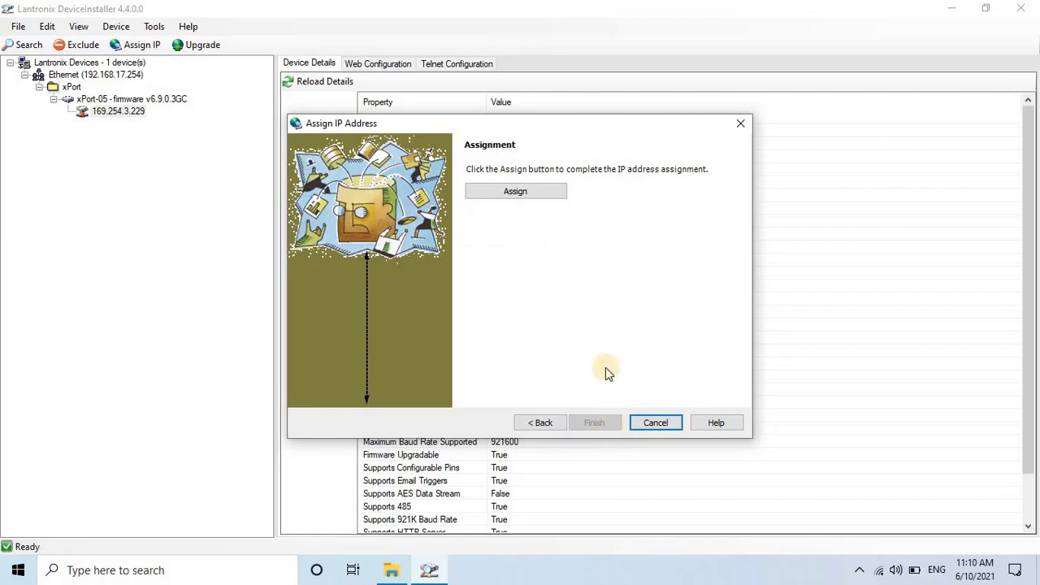
click(543, 201)
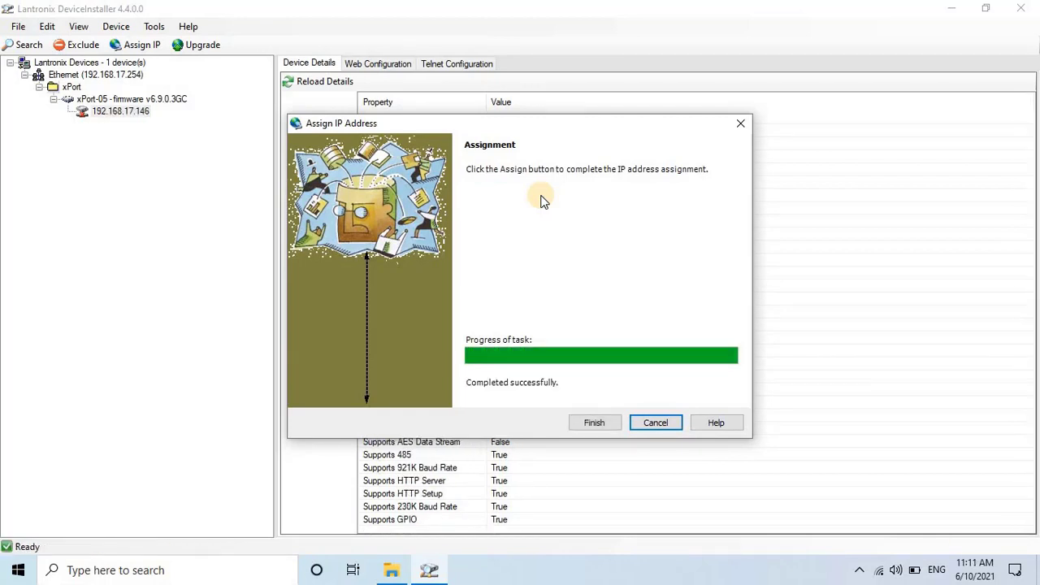
click(608, 426)
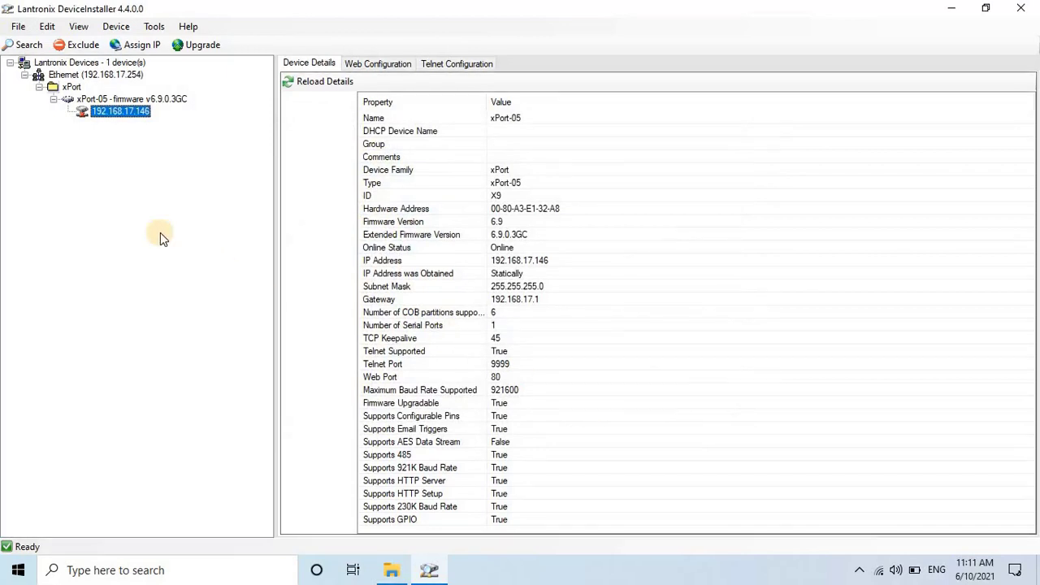
click(105, 100)
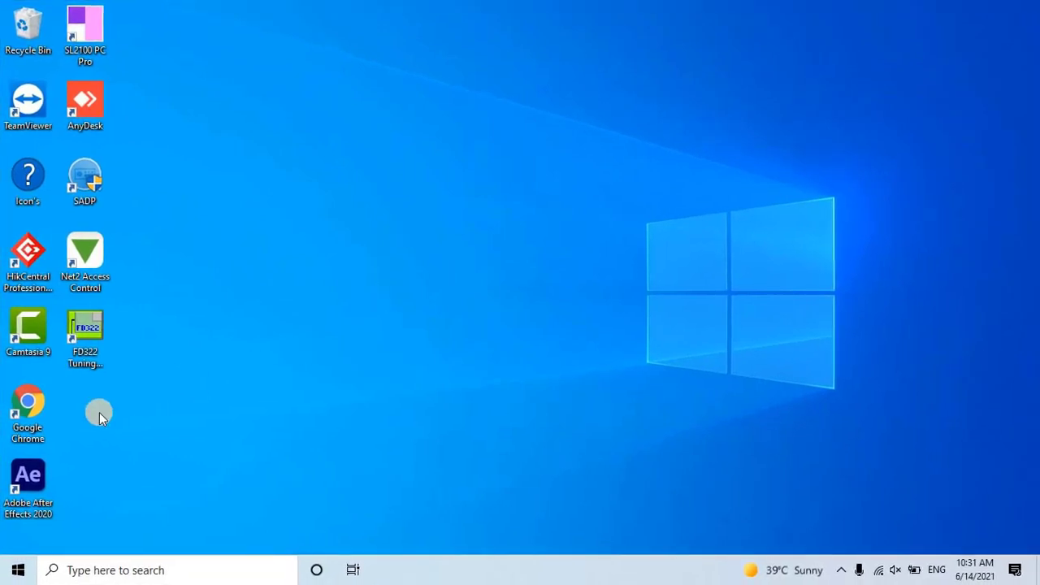
- Open 192.168.17.146 in a maximized Chrome window and sign in to the web manager
double_click(38, 411)
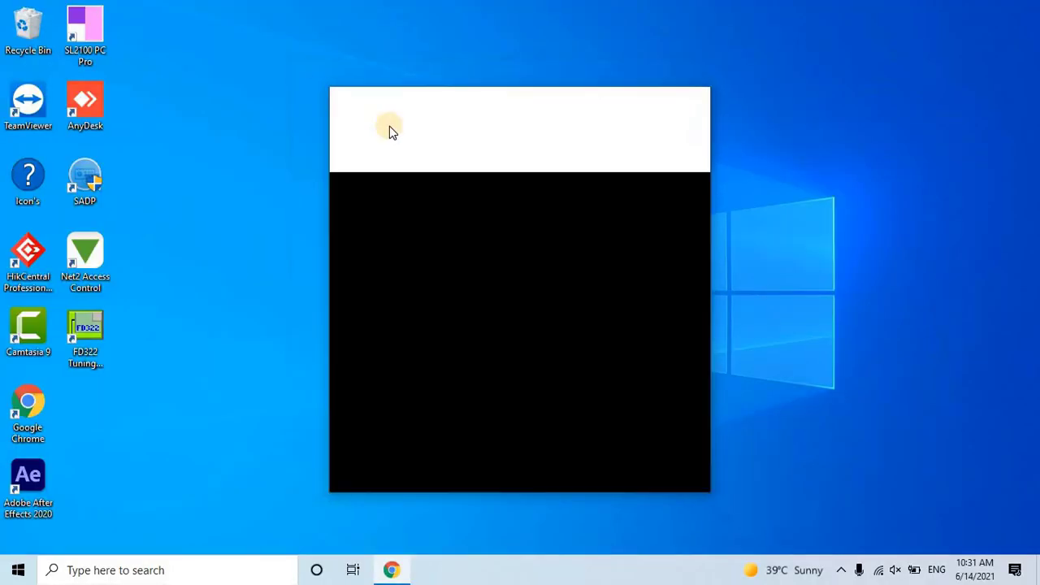
double_click(611, 103)
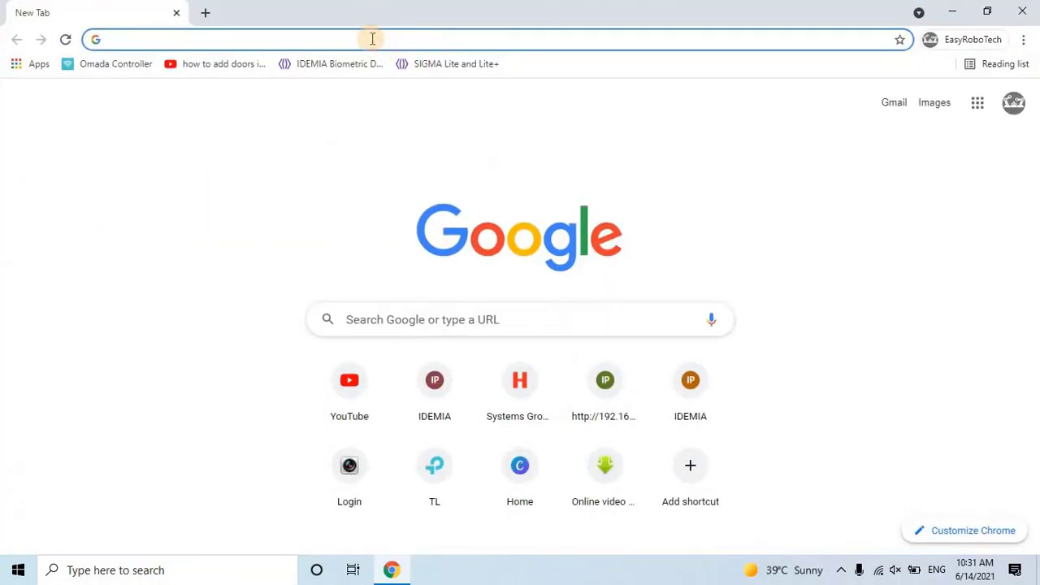
text(19)
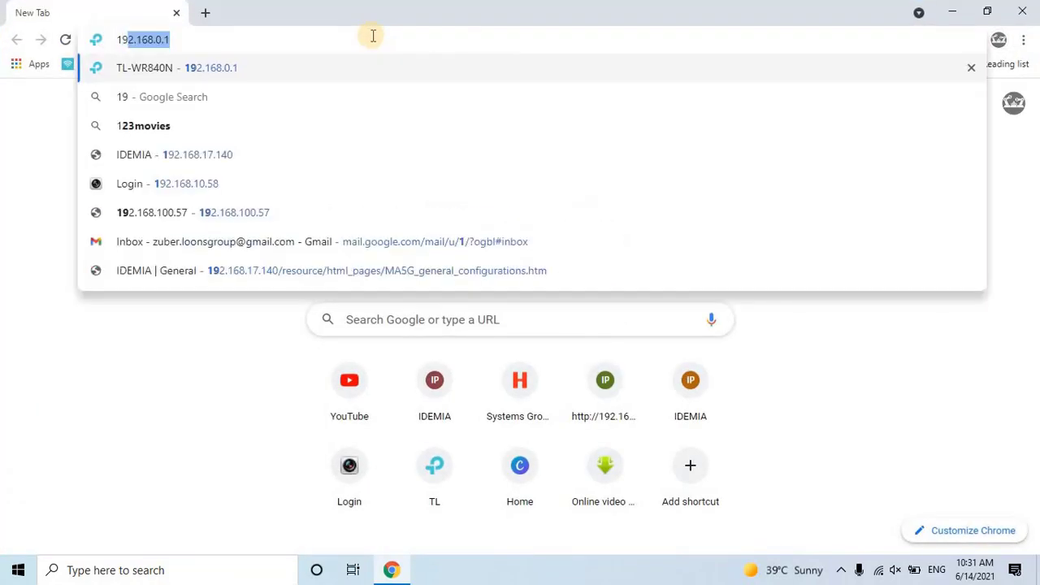
text(2.16)
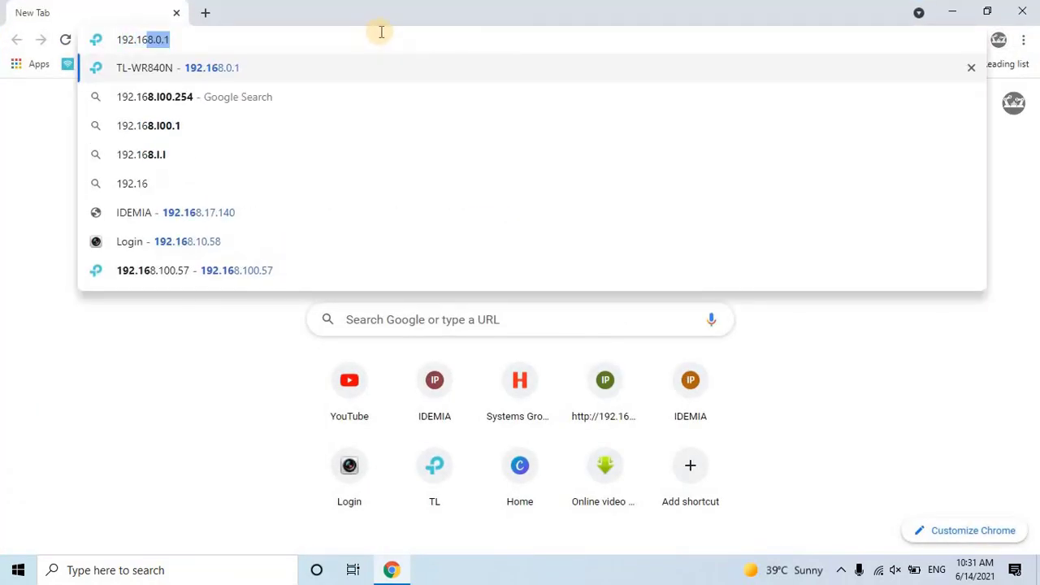
text(8.17.146)
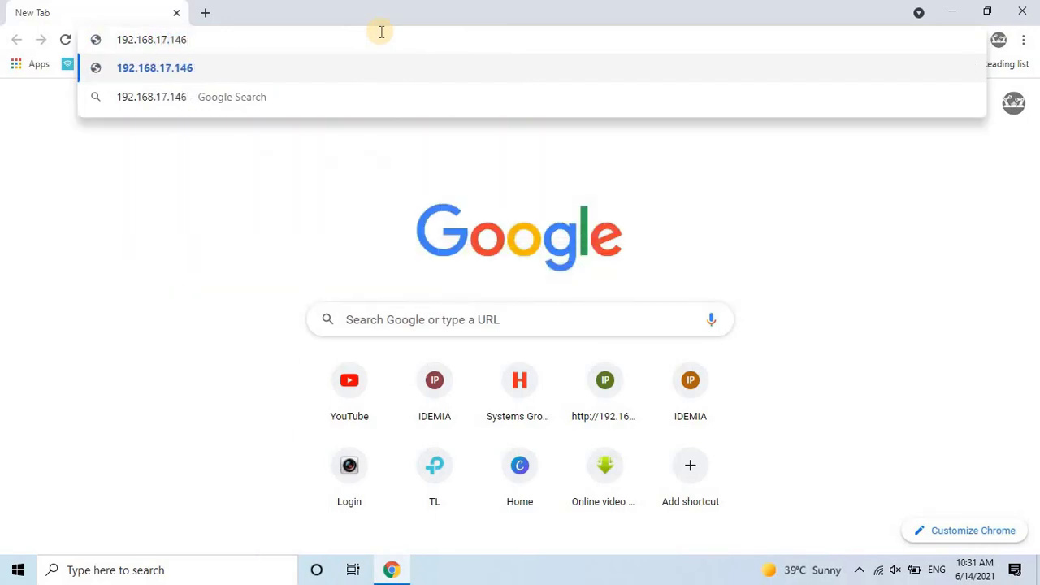
key(Return)
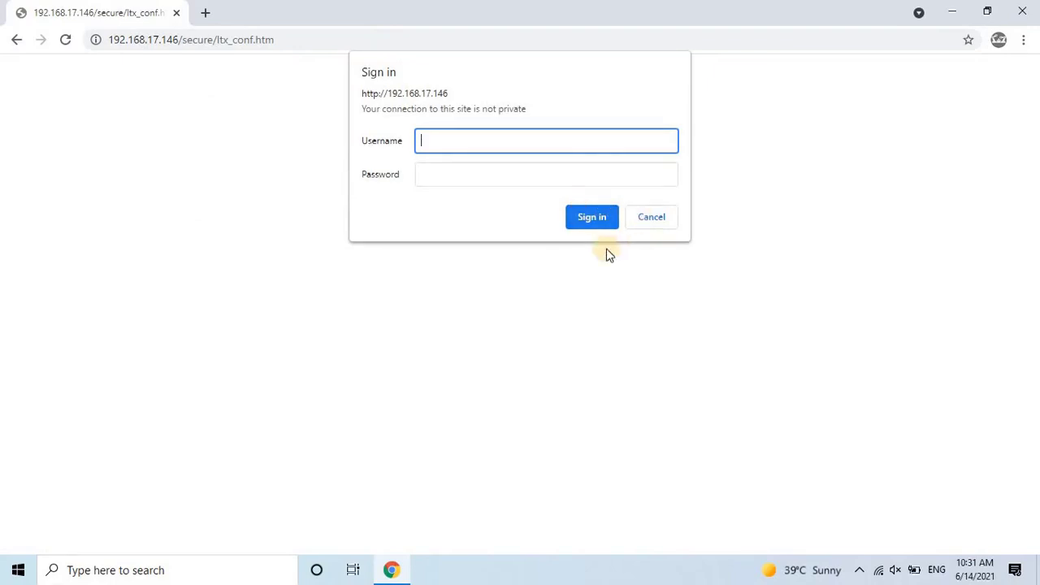
click(588, 226)
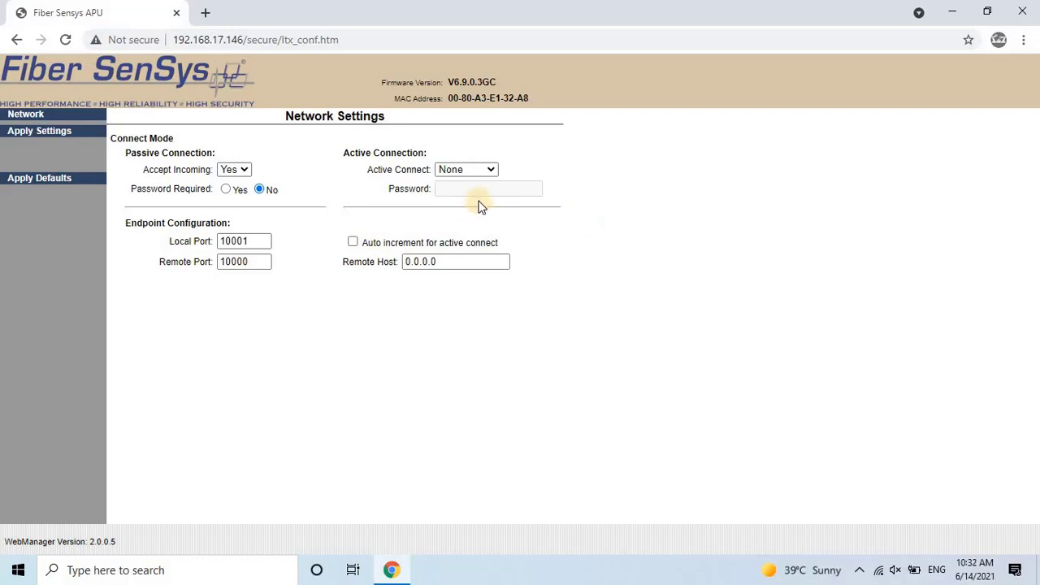
- Set Active Connect to Auto Start with auto increment, Remote Host 192.168.17.254, and apply
click(489, 171)
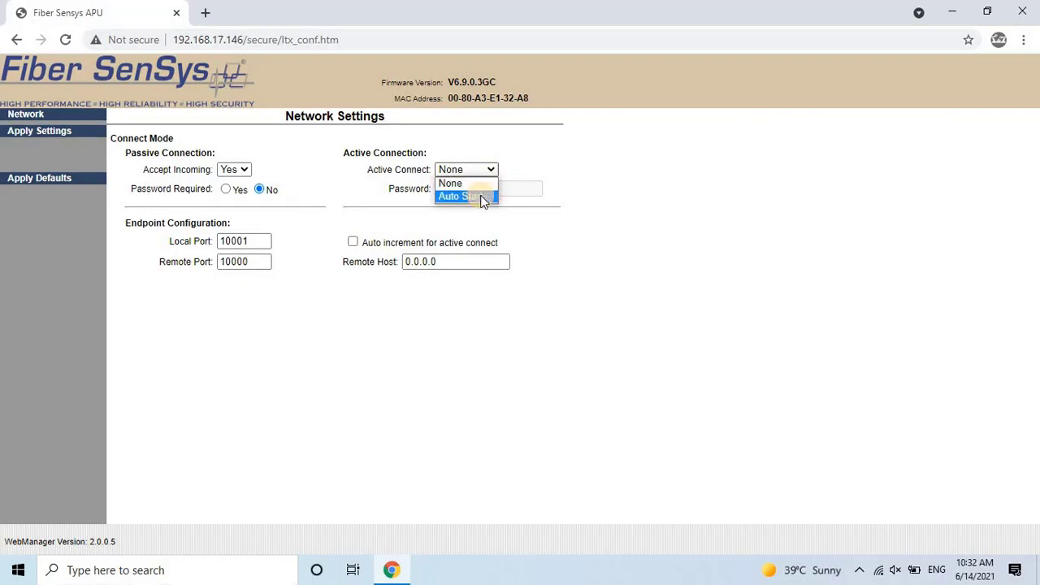
click(485, 197)
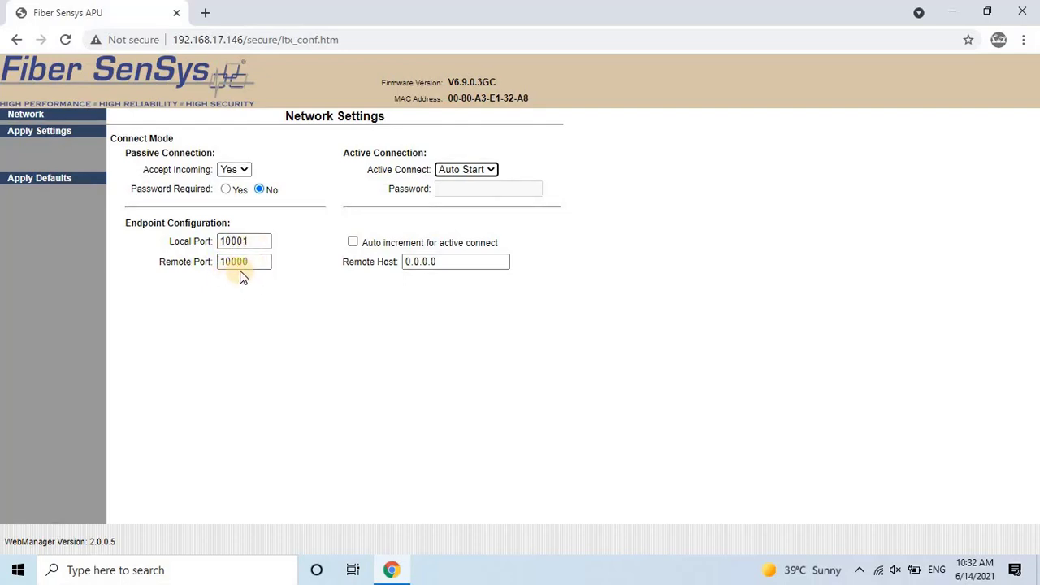
click(352, 242)
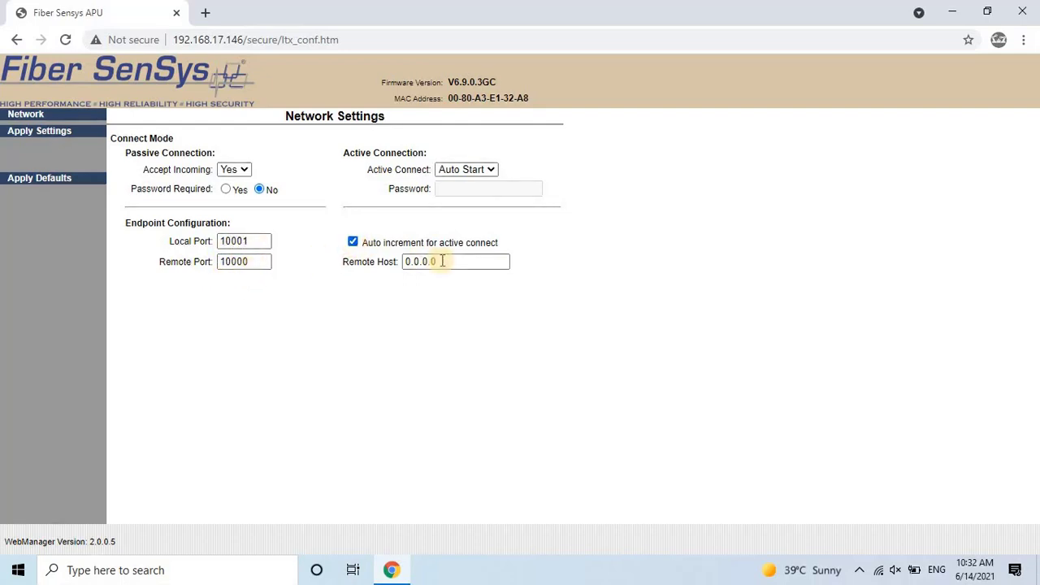
drag(440, 258, 309, 260)
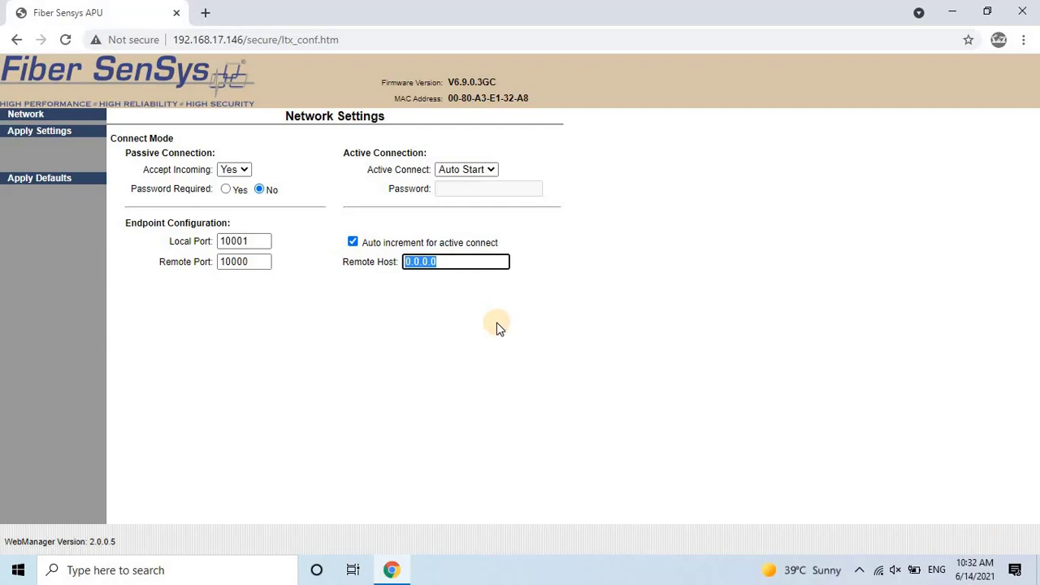
text(1)
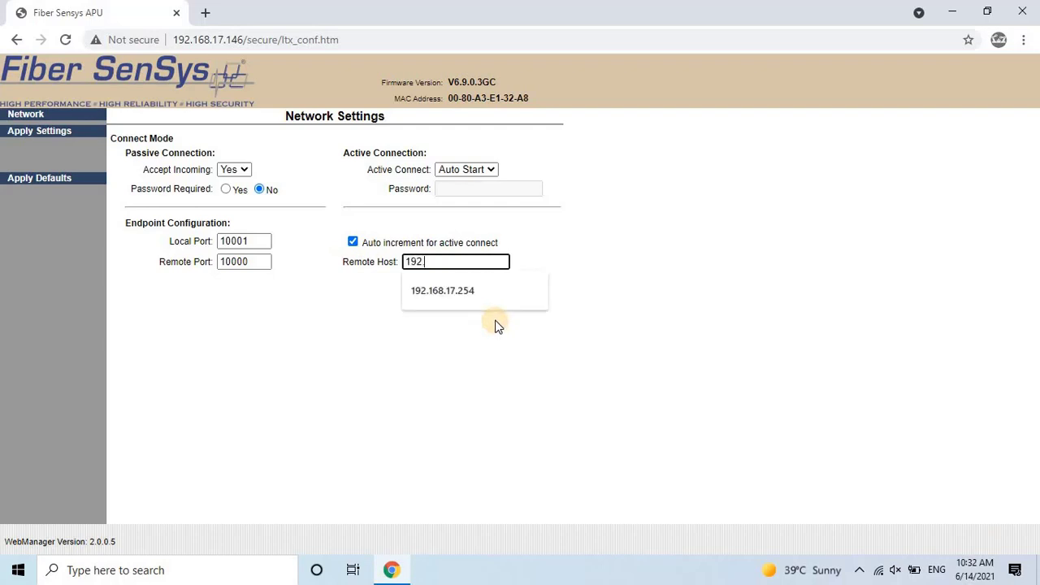
text(92.168)
click(475, 293)
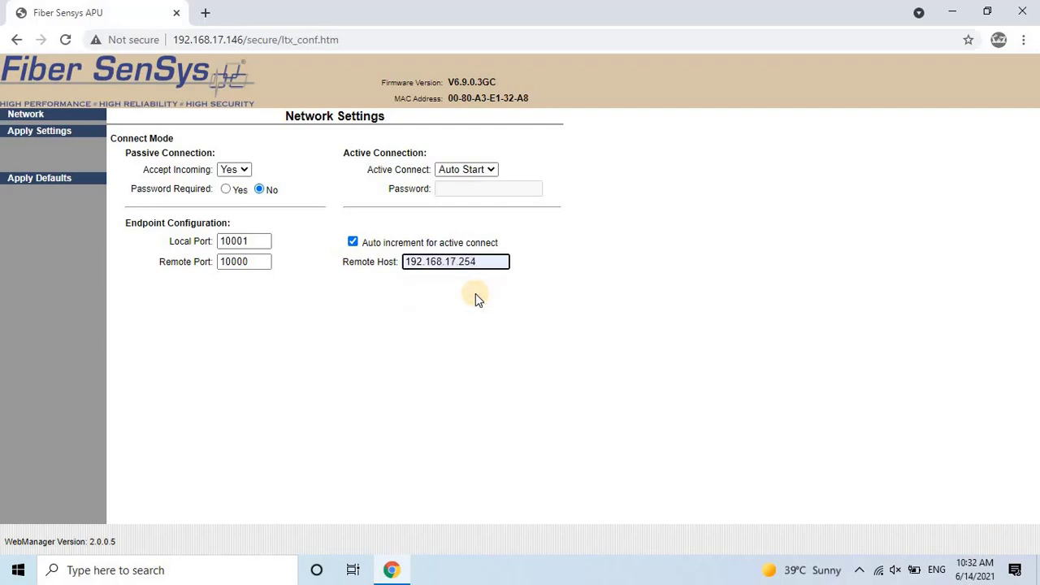
click(53, 130)
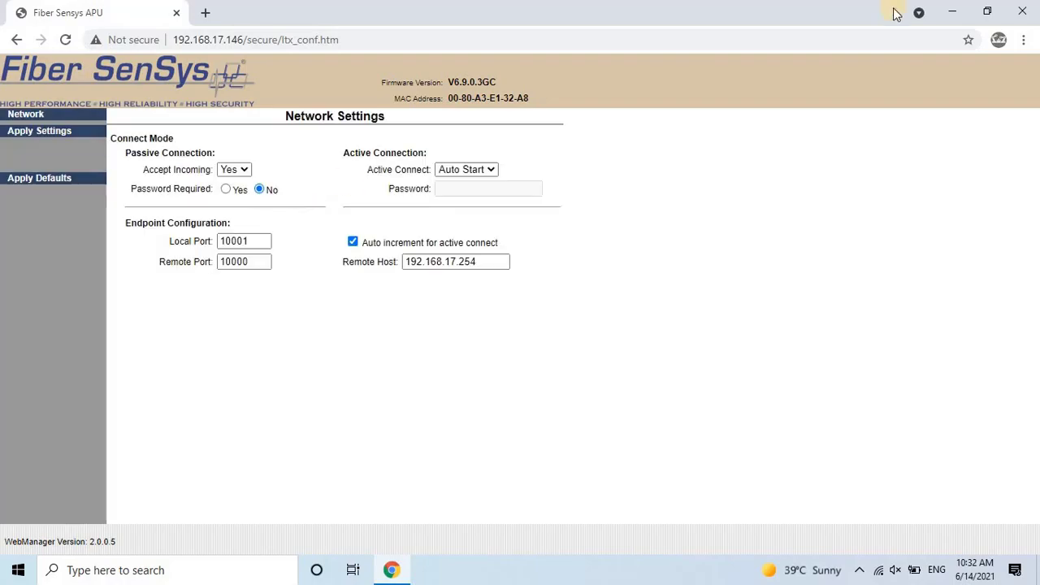
- Open the FiberCommander folder on USB DISK (E:) in File Explorer
click(952, 12)
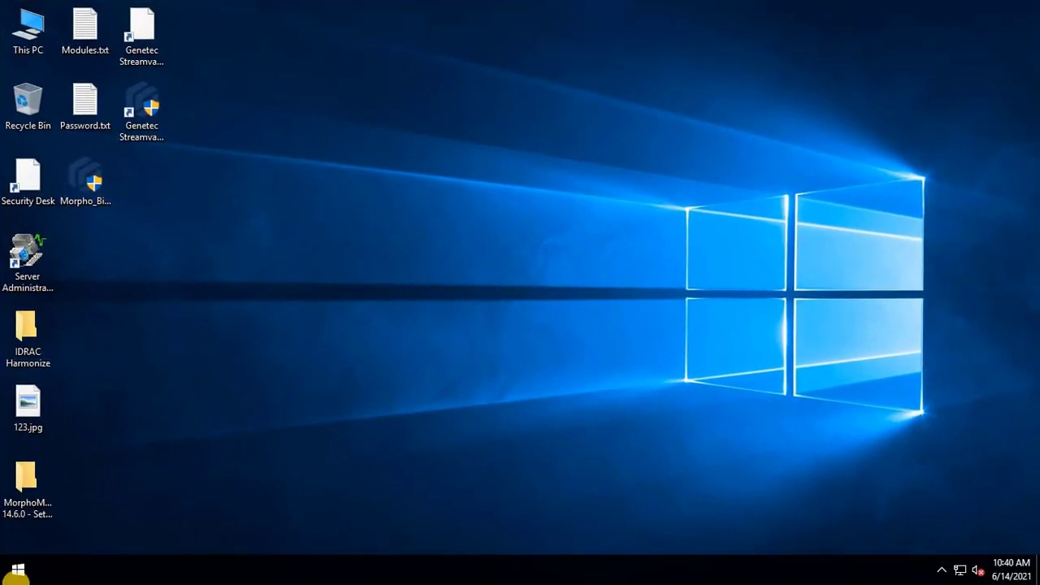
click(18, 569)
text(th)
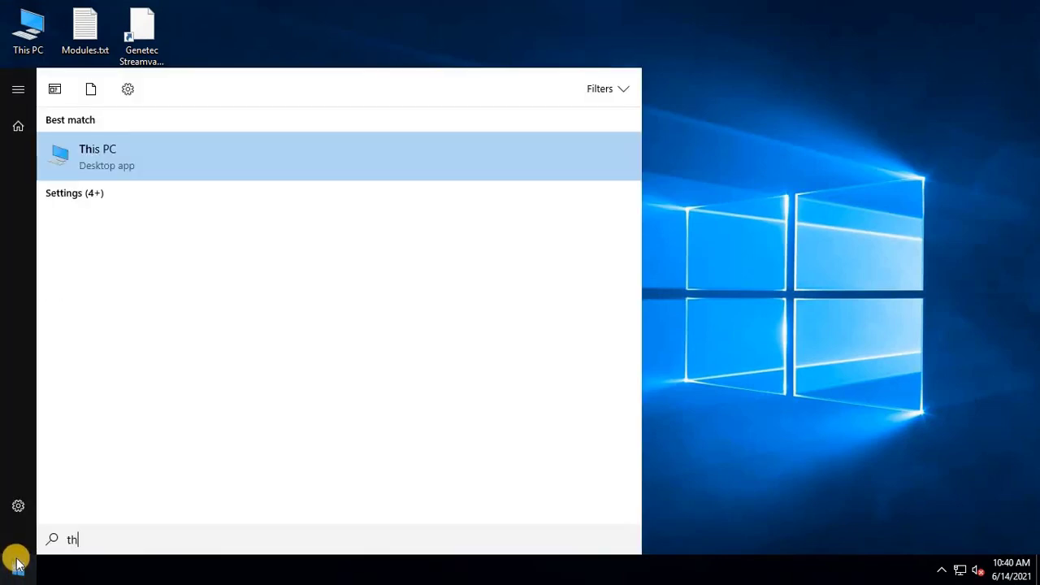
key(Return)
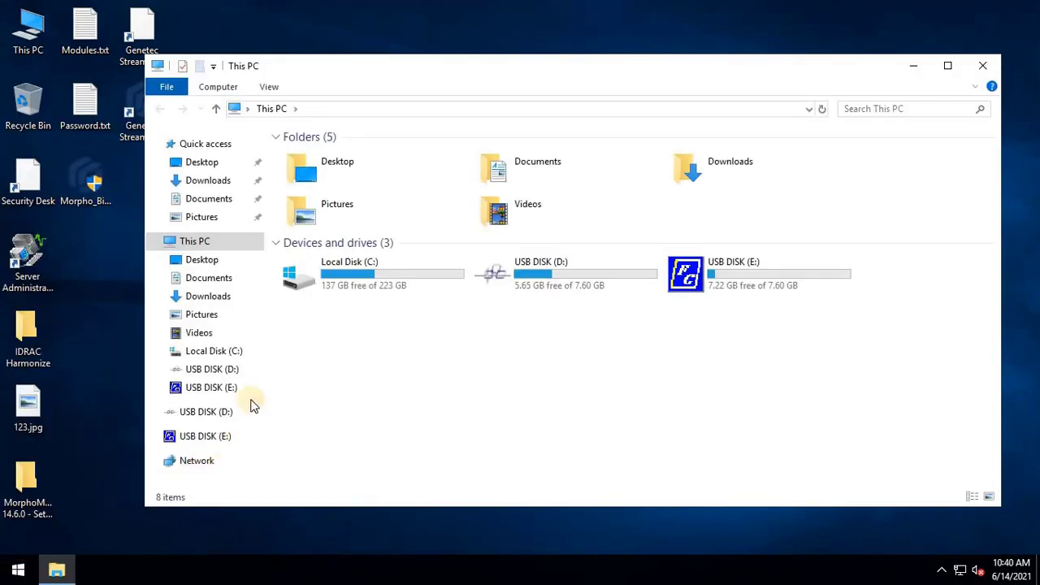
double_click(738, 284)
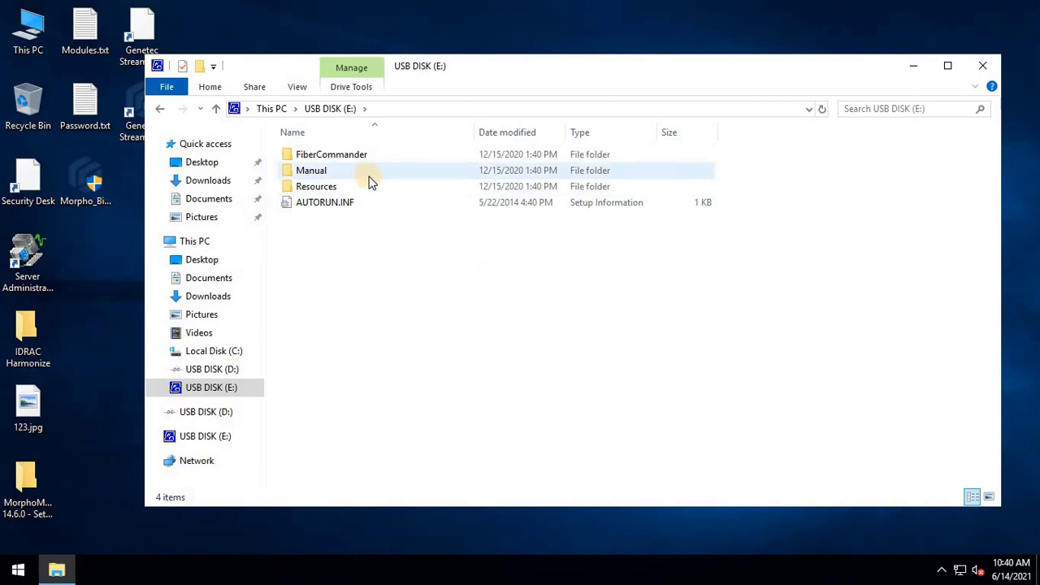
double_click(394, 156)
- Install Fiber Commander from setup.exe with default folders, accepting the licence, and launch it
double_click(339, 192)
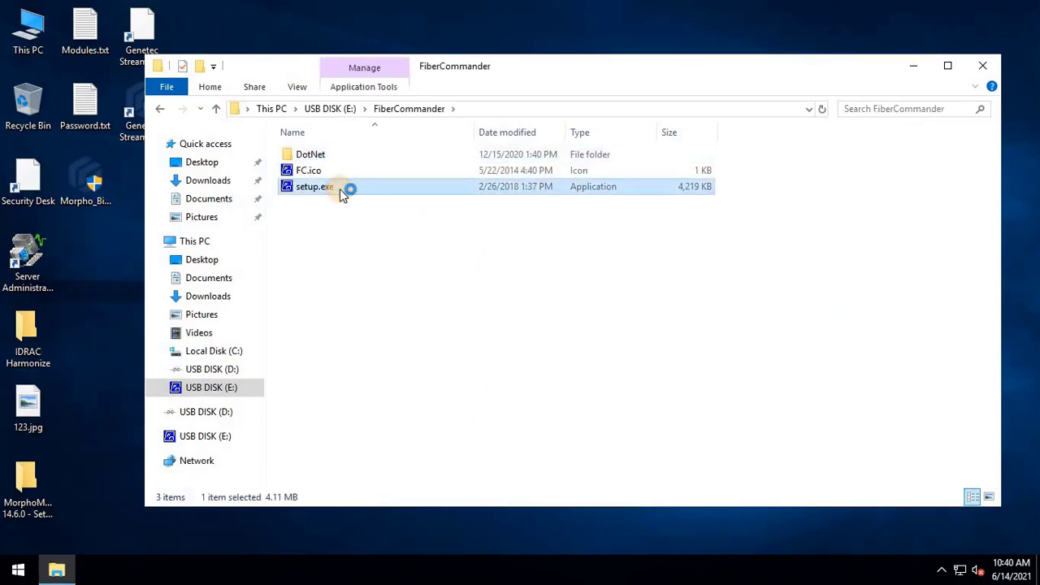
click(444, 394)
click(602, 410)
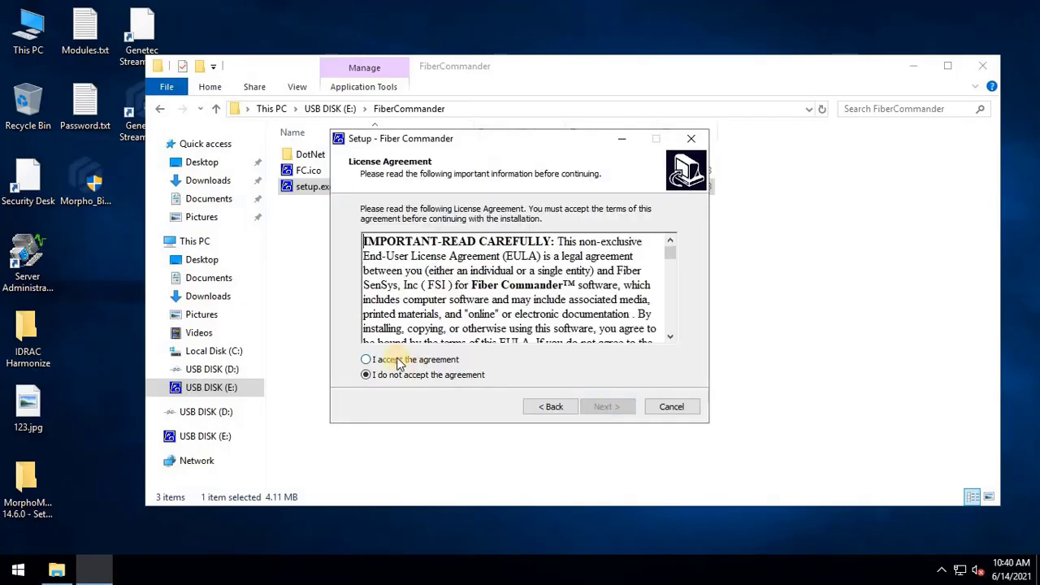
click(388, 359)
click(622, 413)
click(622, 410)
click(619, 409)
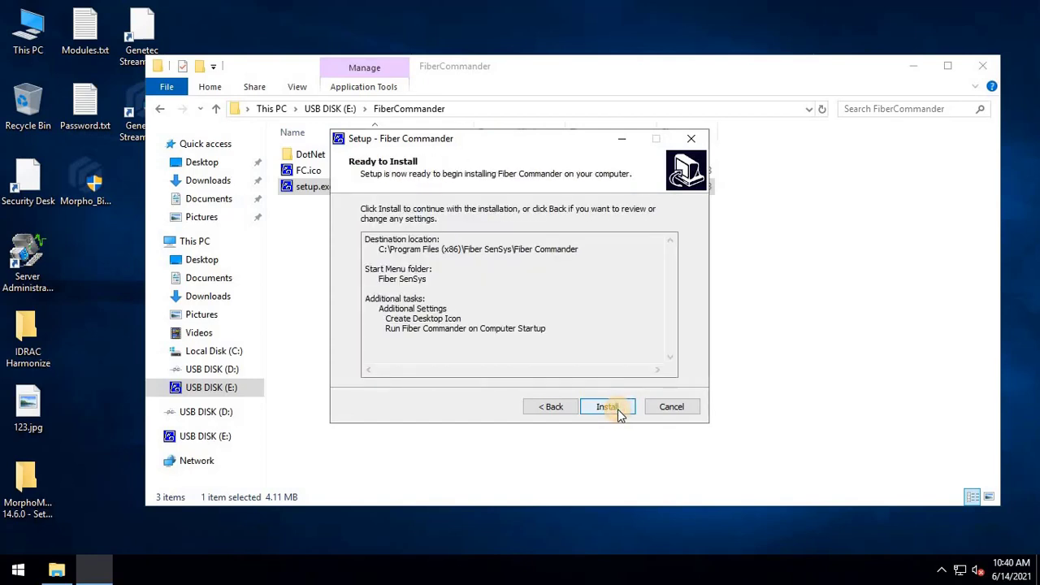
click(618, 408)
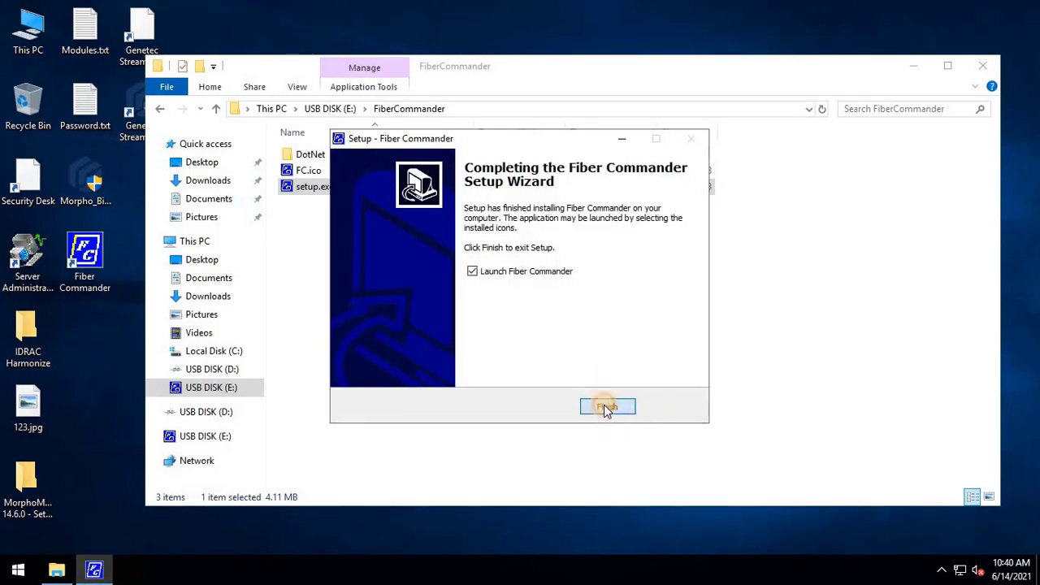
click(607, 407)
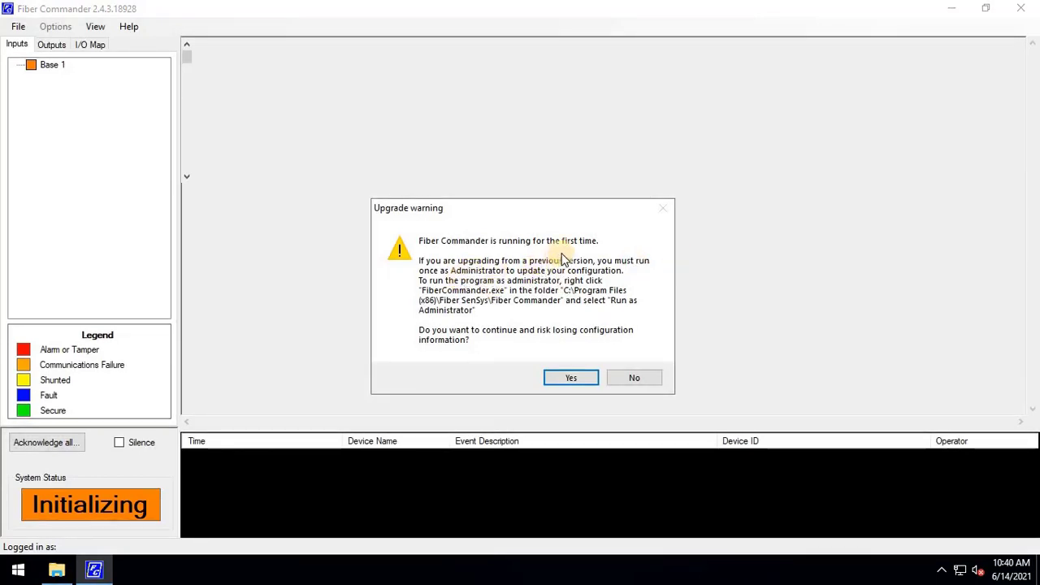
- Log in to Fiber Commander with the default administrator credentials and open the Options menu
click(569, 378)
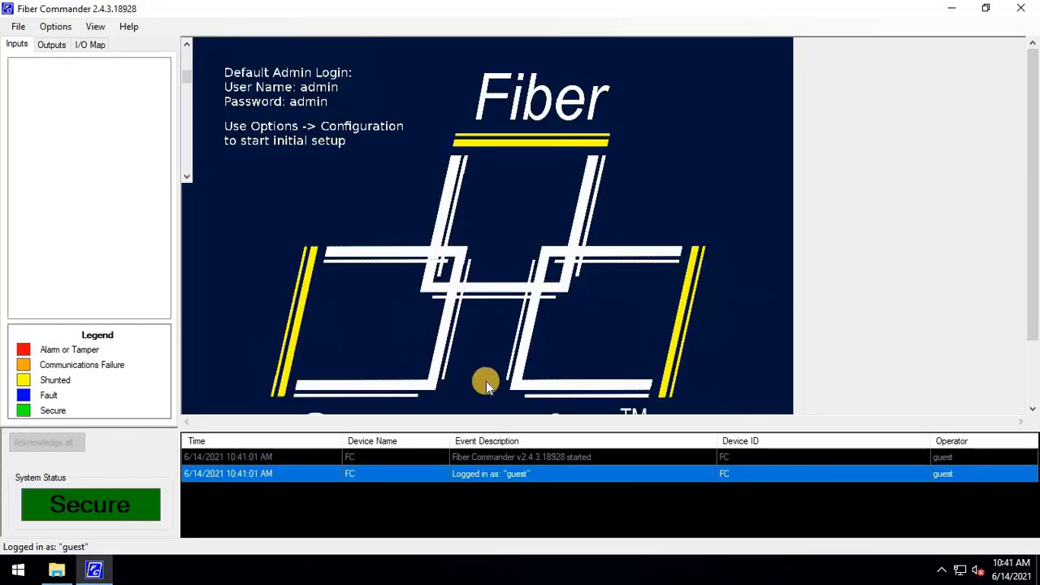
click(21, 27)
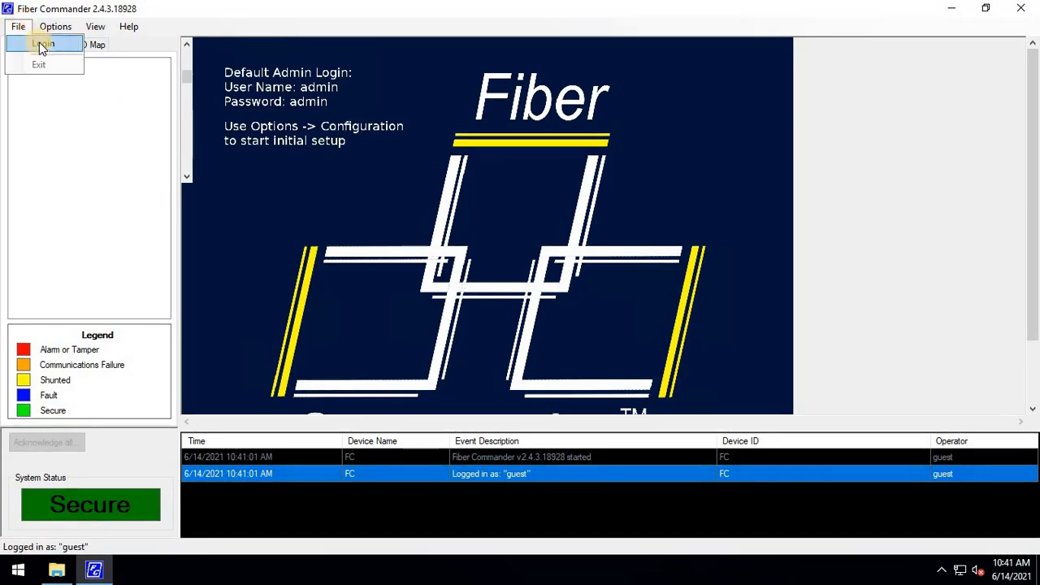
click(42, 46)
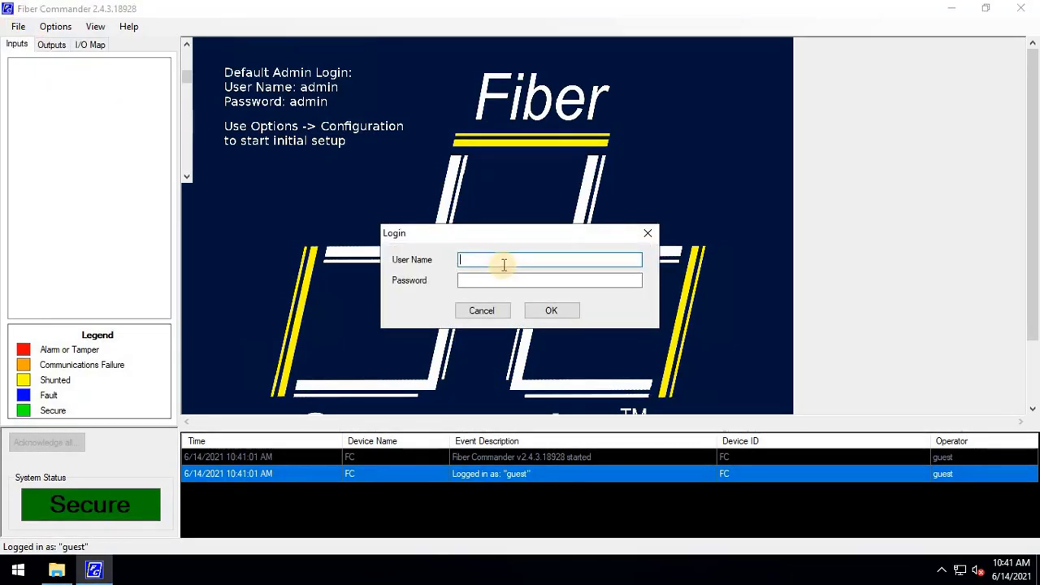
text(admin)
click(499, 276)
text(ad)
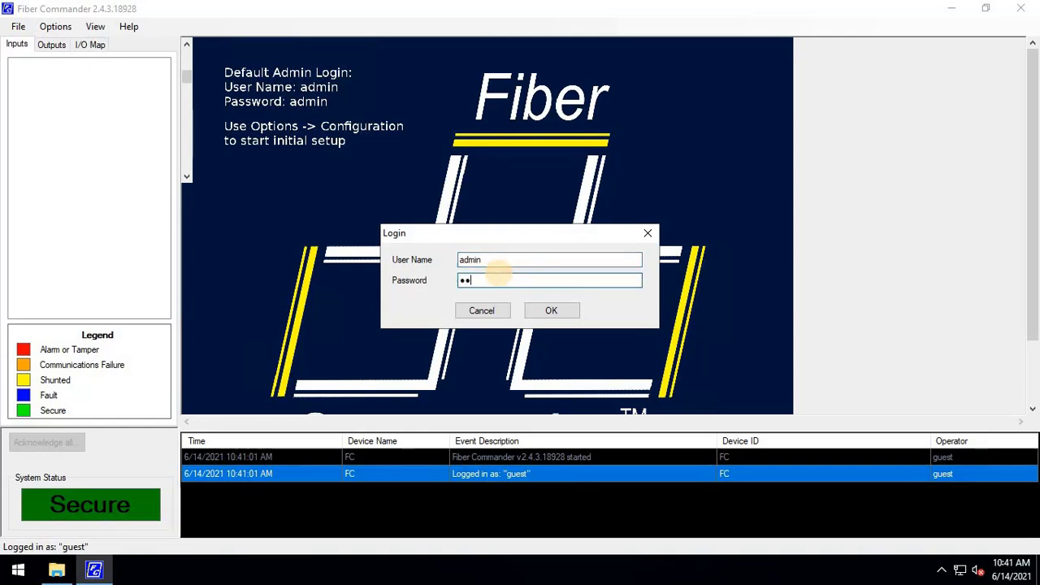
text(min)
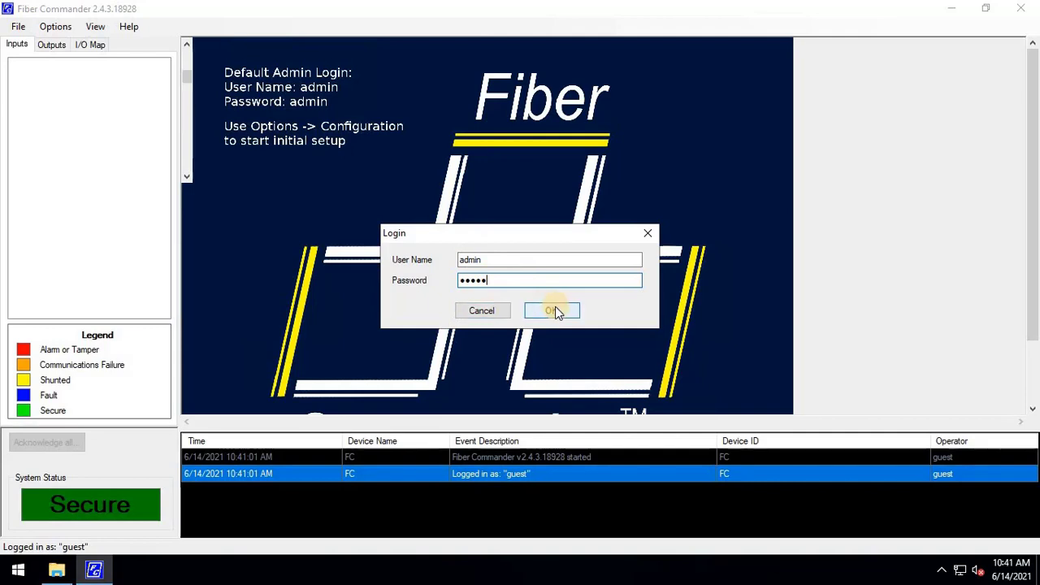
click(555, 308)
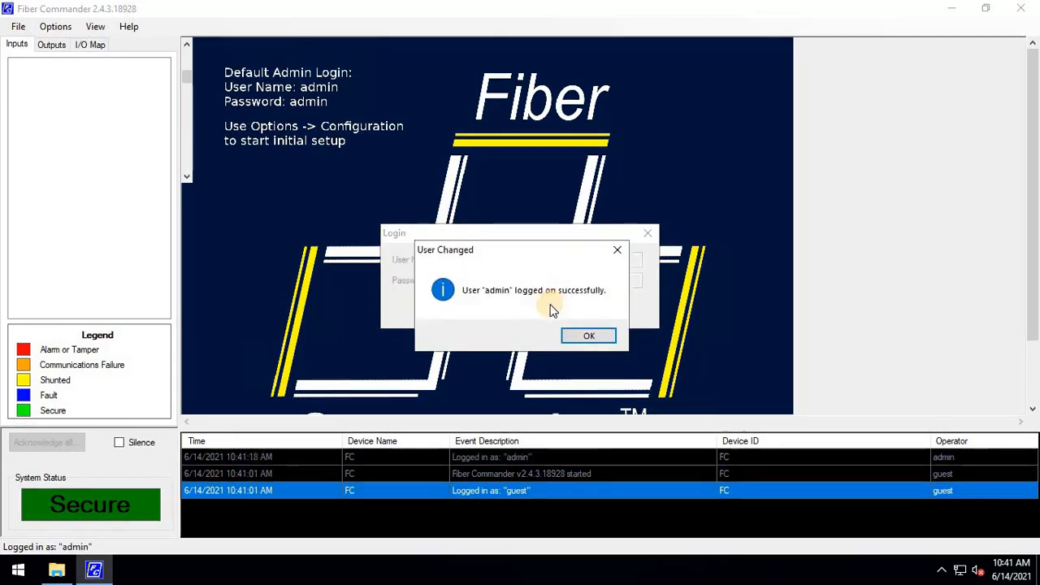
click(587, 337)
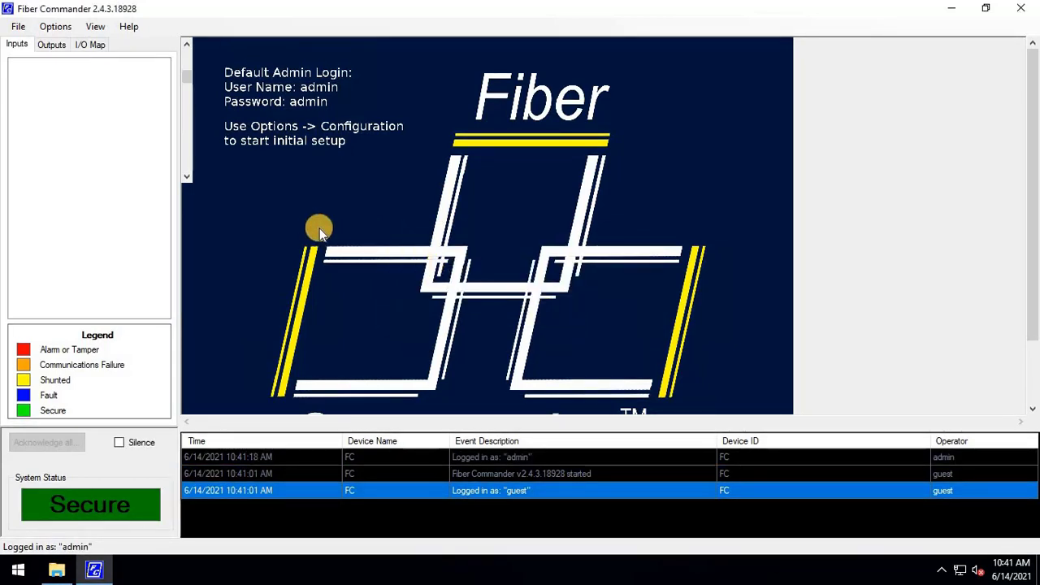
click(52, 27)
- Enable the APU Server on the TCP/IP (ICD-0100) settings so both panels connect
click(110, 42)
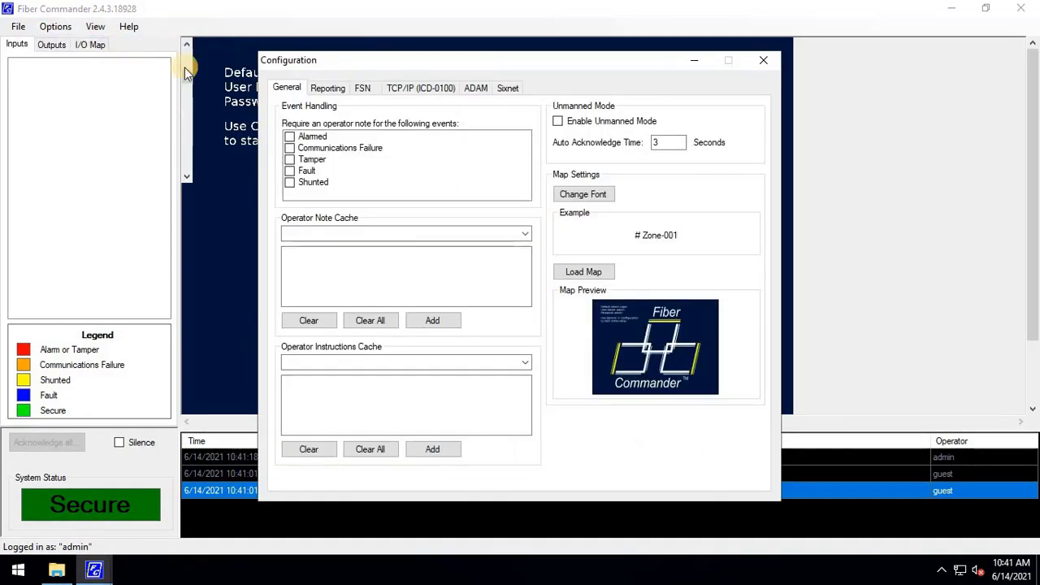
click(409, 91)
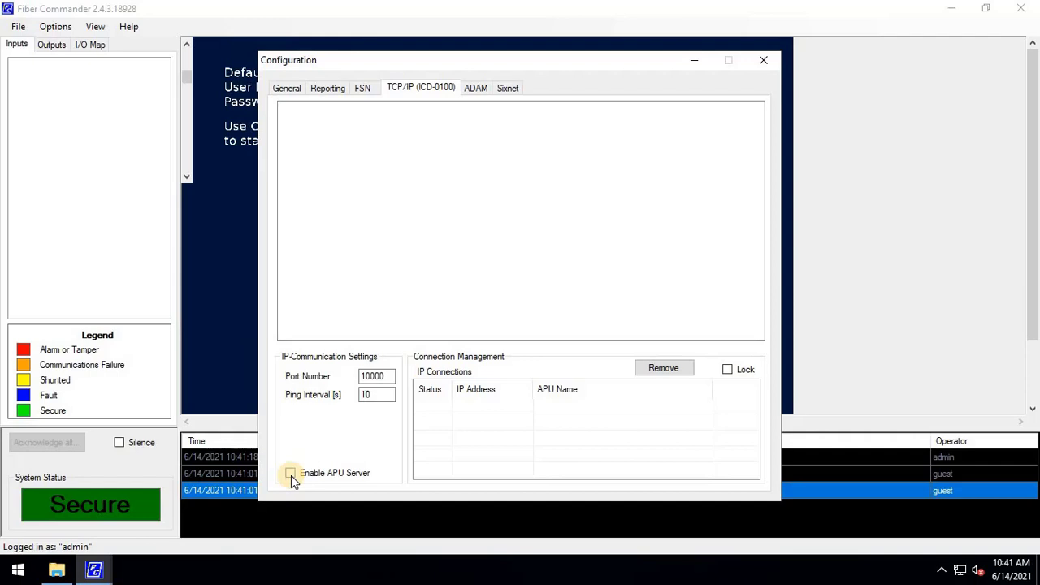
click(290, 474)
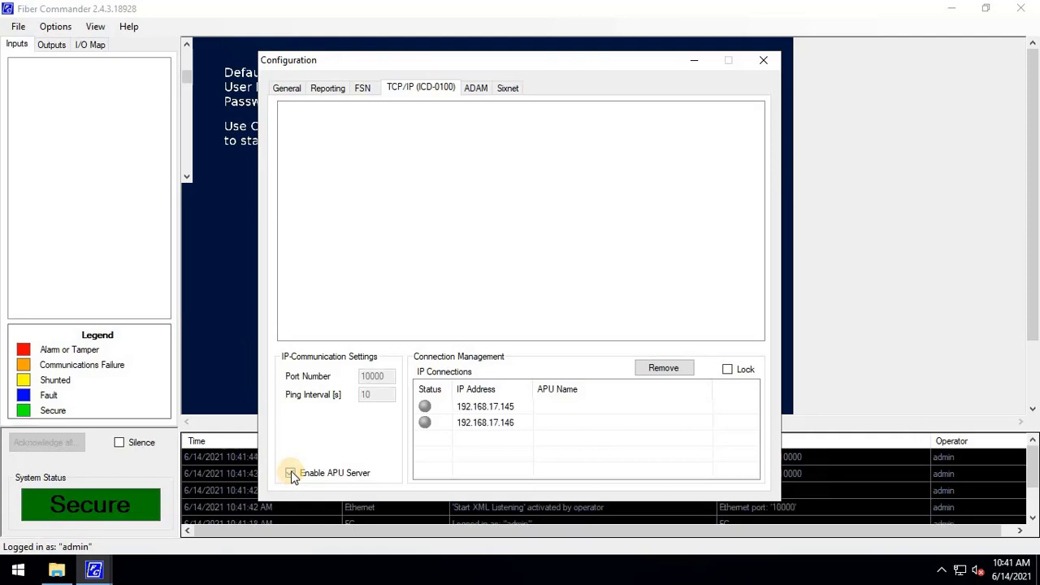
click(511, 422)
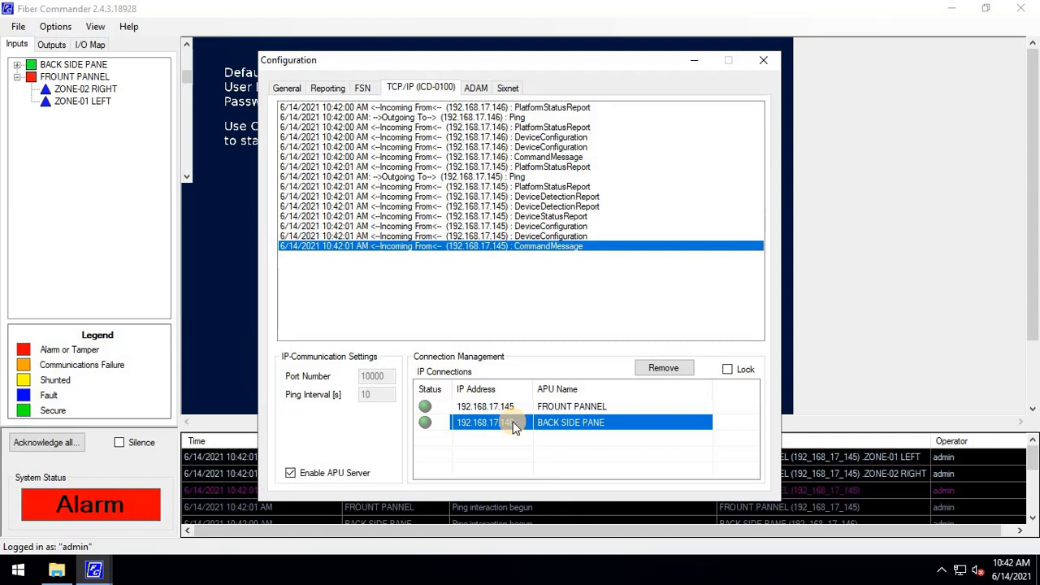
click(510, 407)
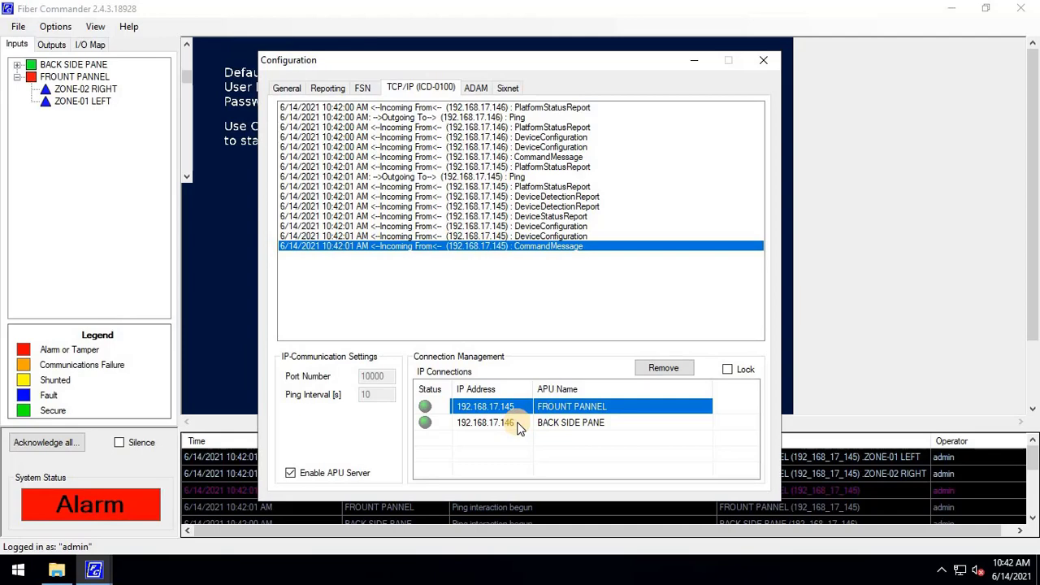
click(517, 424)
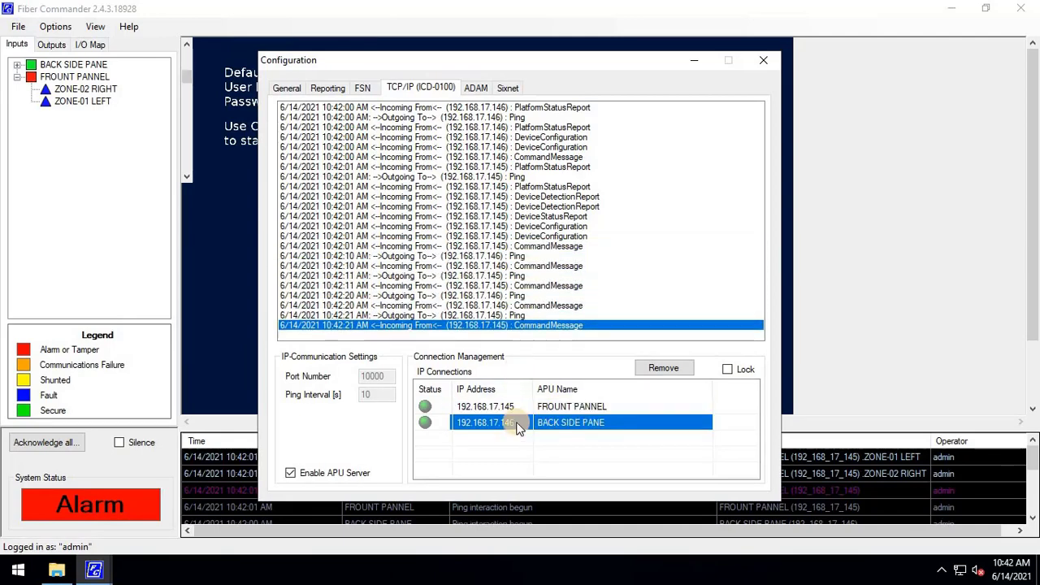
- Require operator notes for Alarmed, Communications Failure, Tamper, Fault and Shunted events, then close Configuration
click(292, 91)
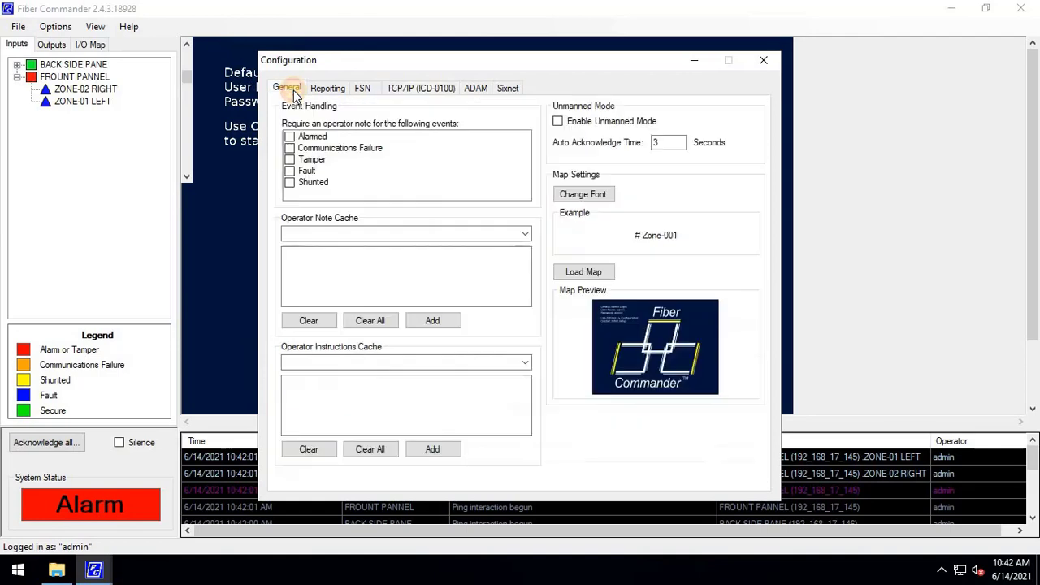
click(292, 138)
click(291, 138)
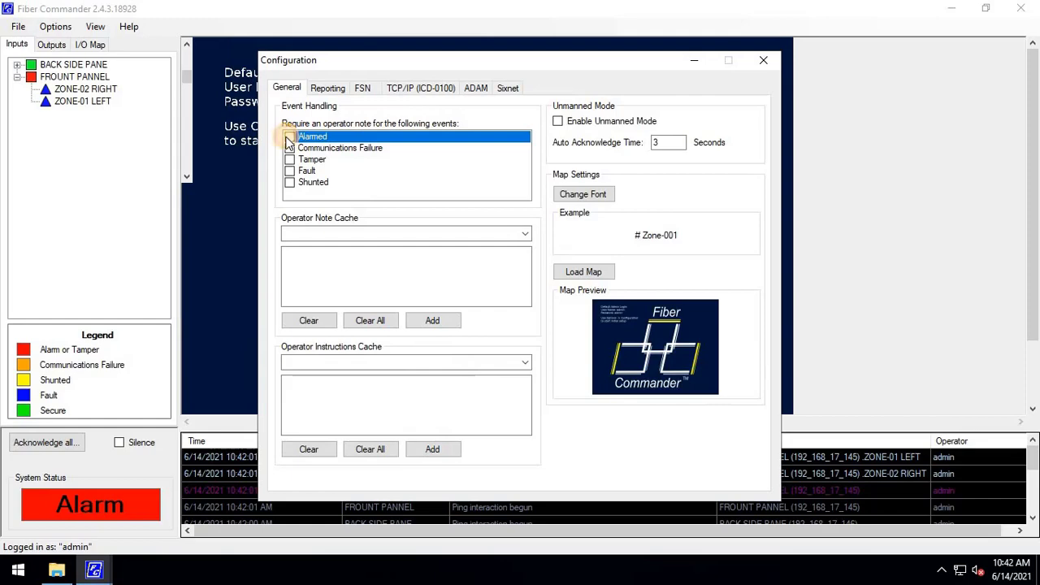
click(290, 148)
click(290, 159)
click(290, 171)
click(290, 182)
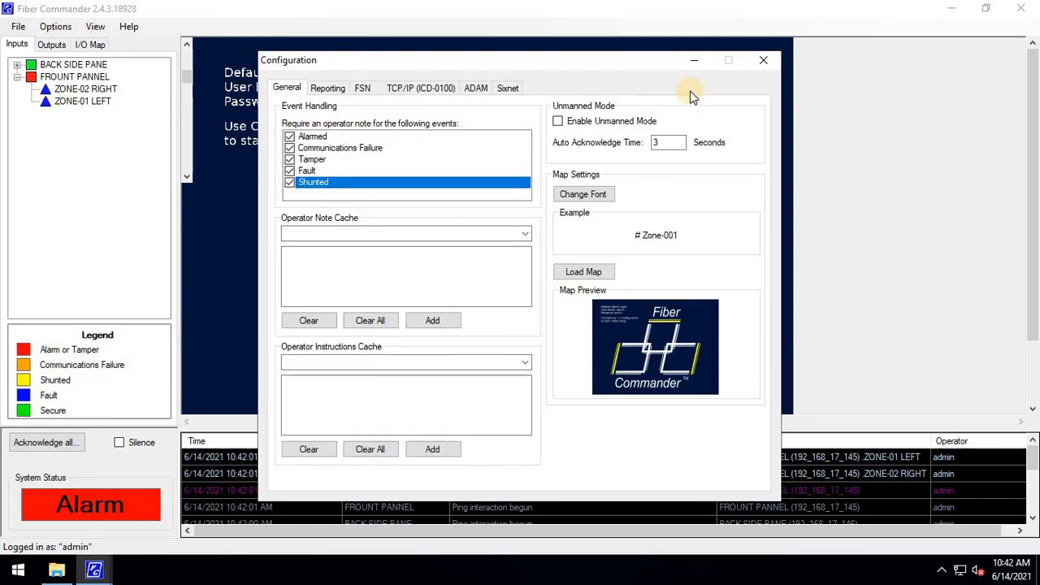
click(766, 64)
- Expand BACK SIDE PANE to show ZONE-04 and ZONE-03, then review ZONE-01 LEFT events under FROUNT PANNEL
click(16, 70)
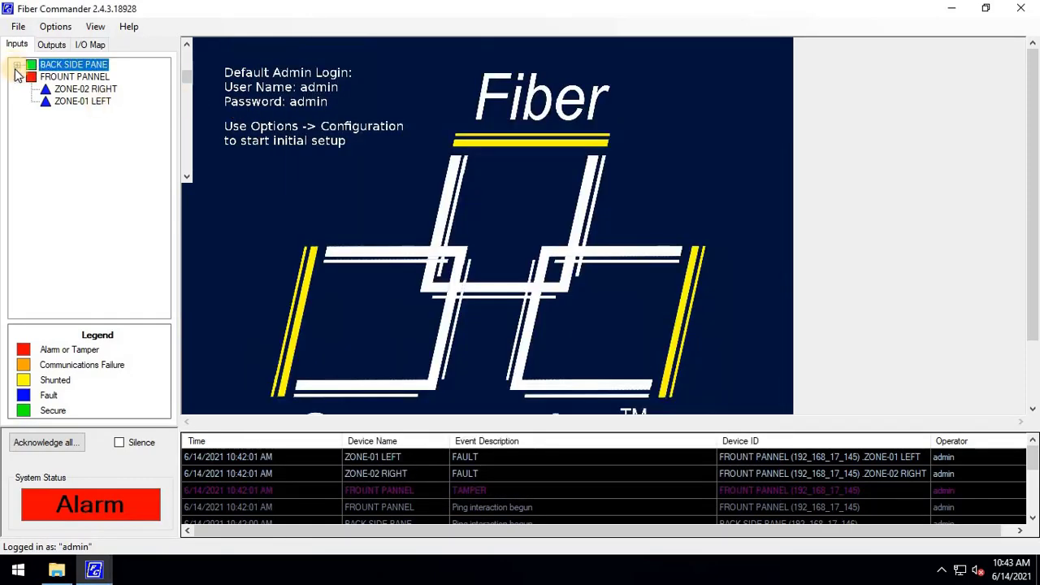
click(17, 65)
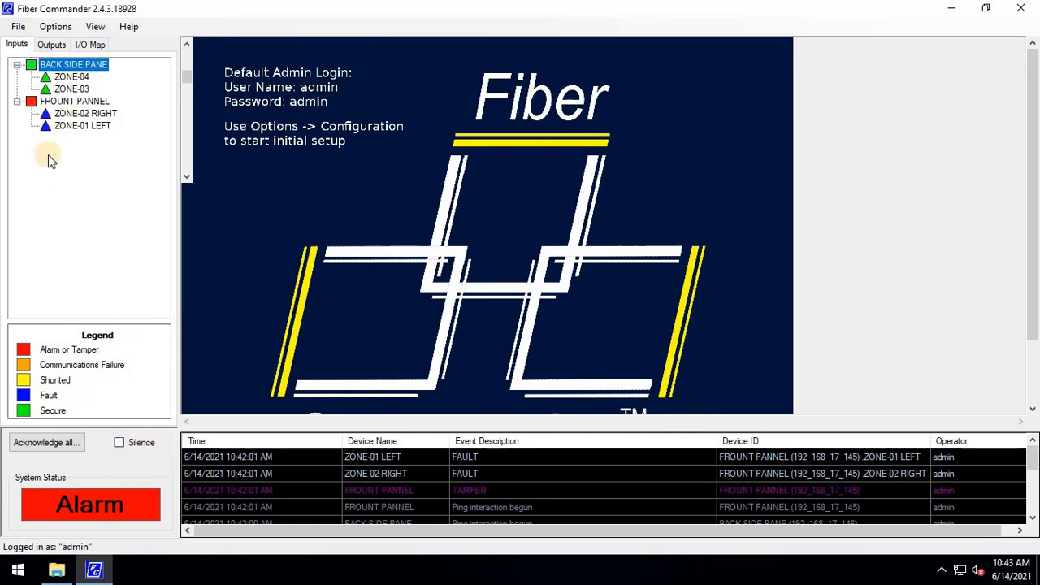
click(59, 102)
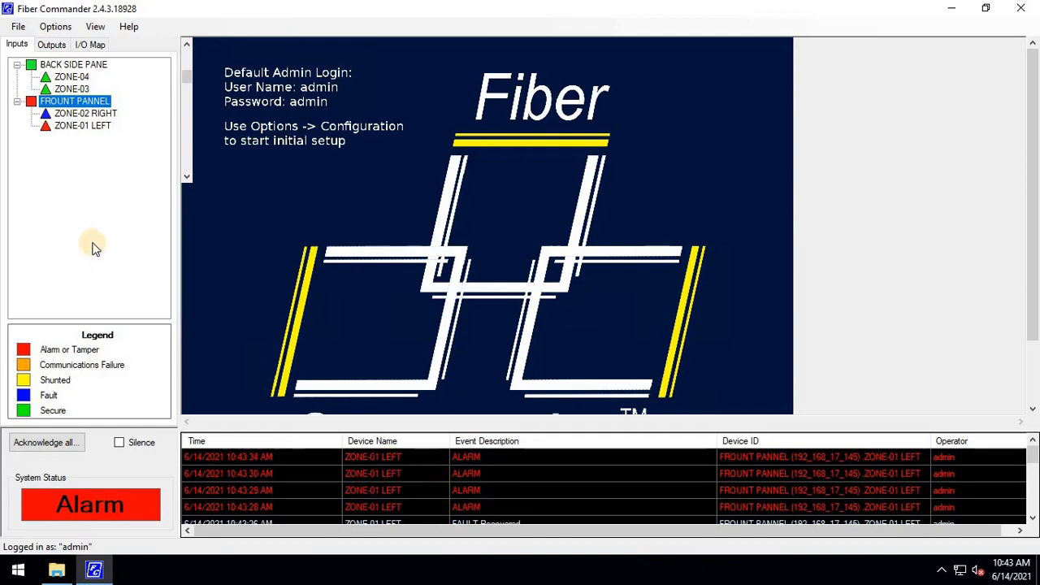
click(81, 128)
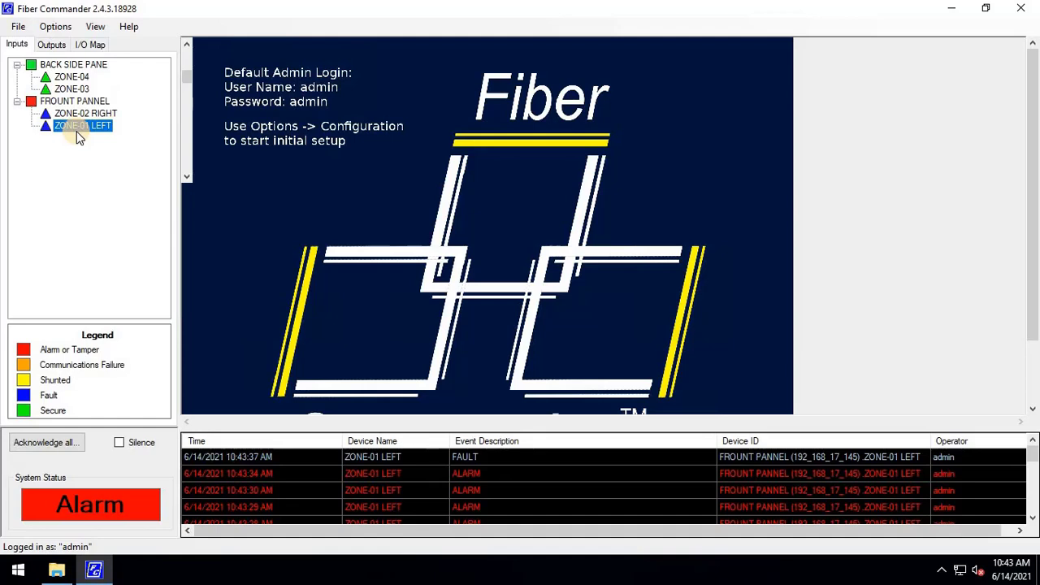